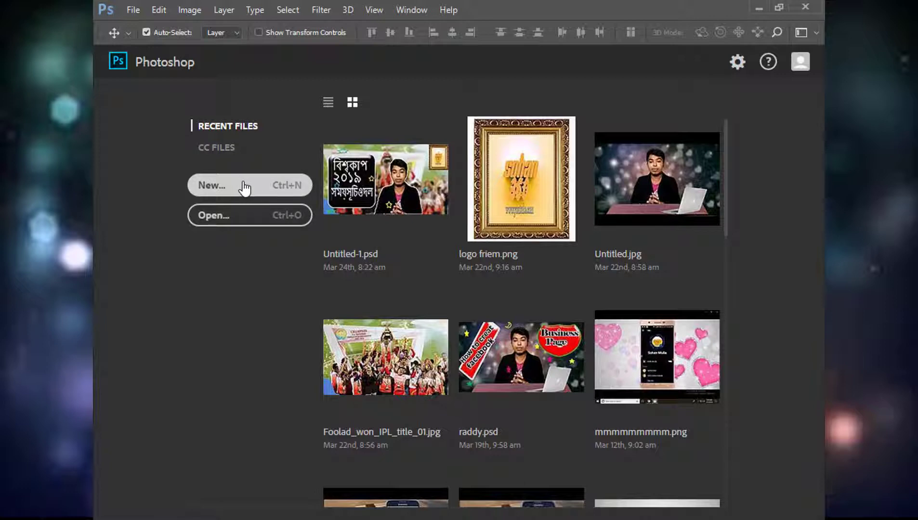
Step: Create a new blank document from the recent custom preset of 1920 x 1080 px at 300 ppi
left_click(246, 186)
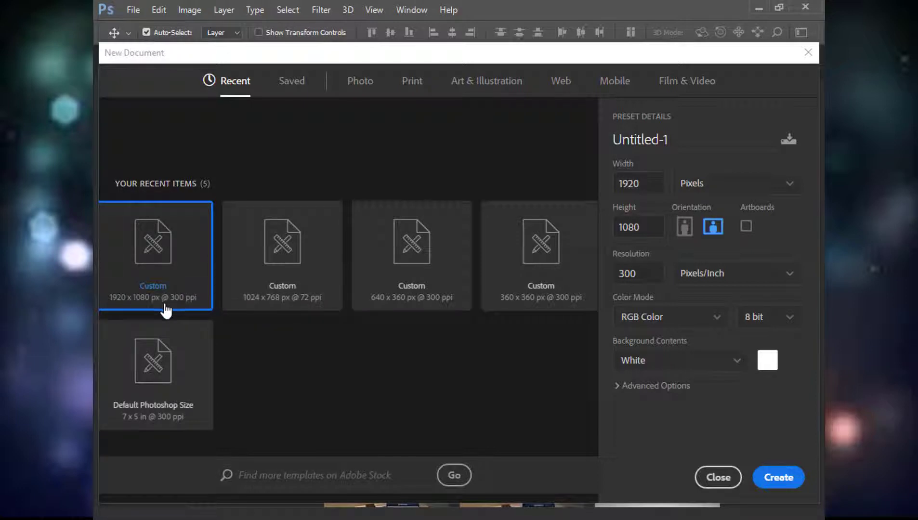
left_click_drag(177, 332, 130, 308)
left_click(131, 308)
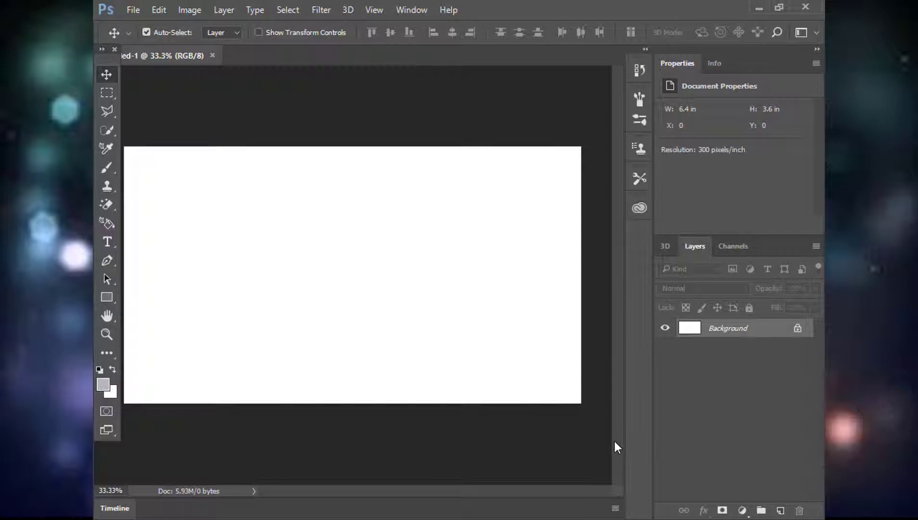
Step: Open the image frame by TecHbangla.jpg and copy it as a layer into the new document
left_click(133, 9)
left_click(143, 37)
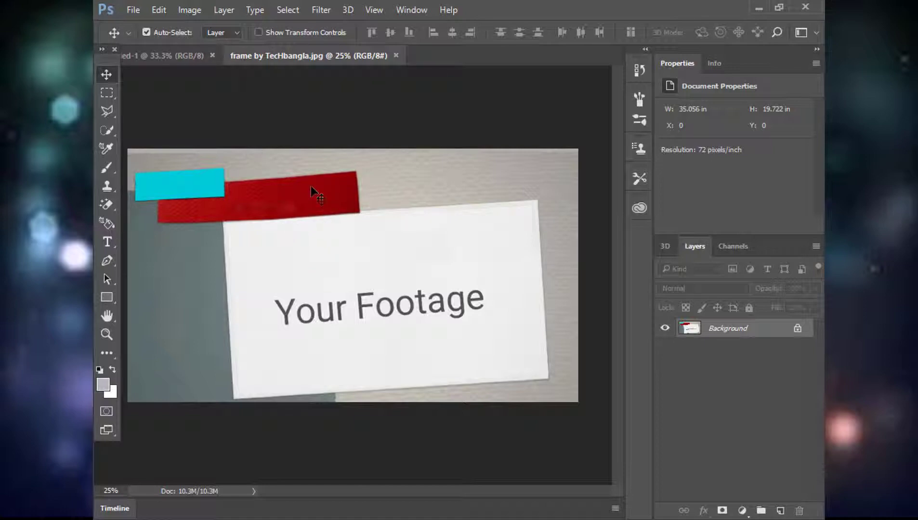
left_click_drag(280, 150, 386, 211)
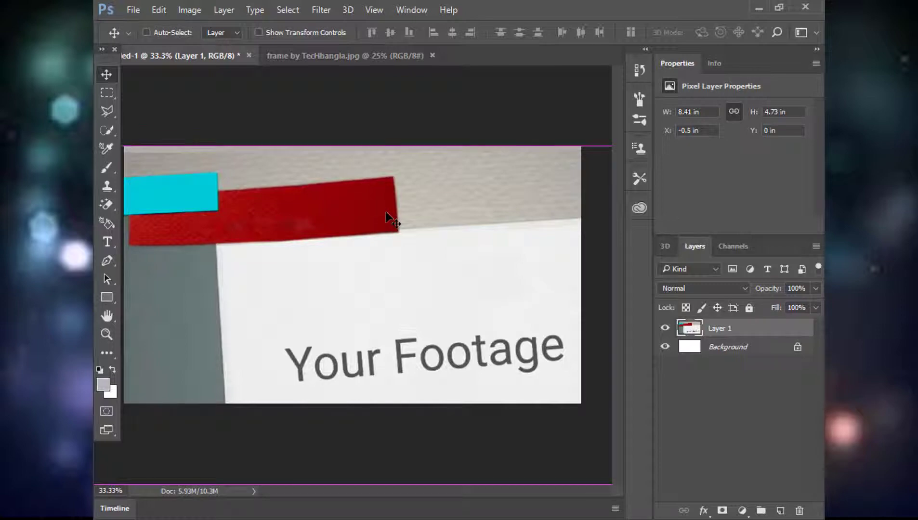
Step: Scale the frame image to about 76% in width and height so it exactly covers the canvas, and apply the transformation
key("ctrl+t")
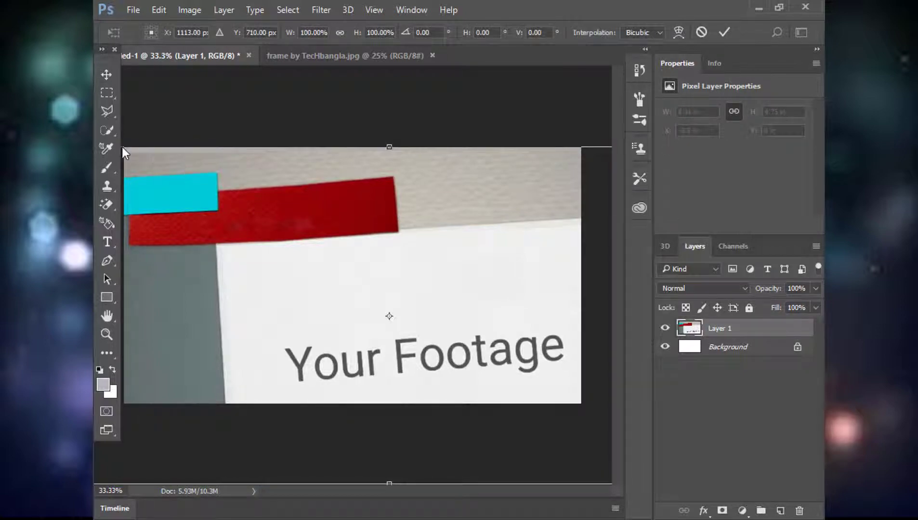
key("ctrl+minus")
key("ctrl+minus")
key("ctrl+minus")
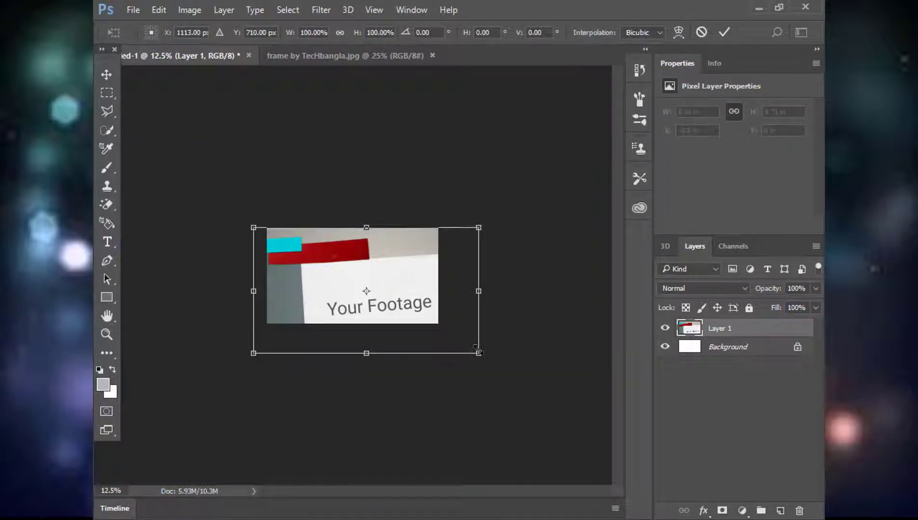
left_click_drag(478, 352, 438, 323)
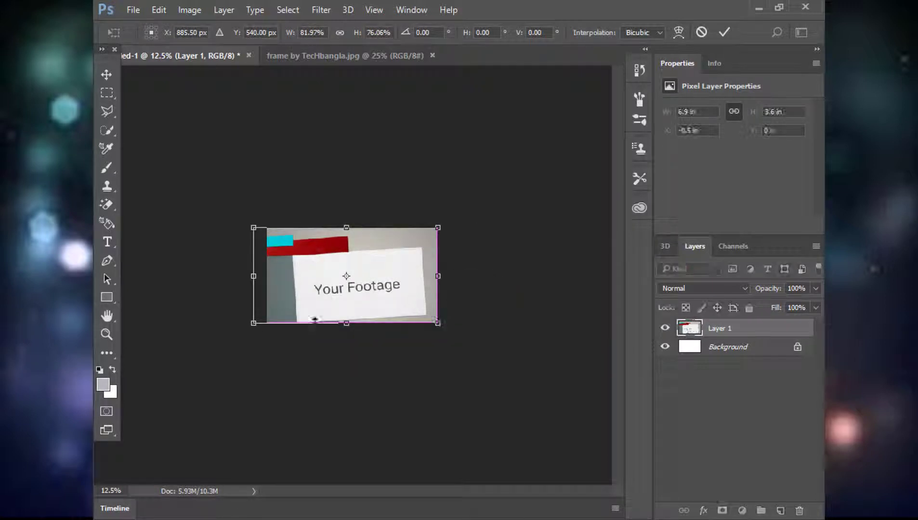
mouse_move(263, 326)
left_mouse_down()
mouse_move(251, 322)
mouse_move(268, 324)
left_mouse_up()
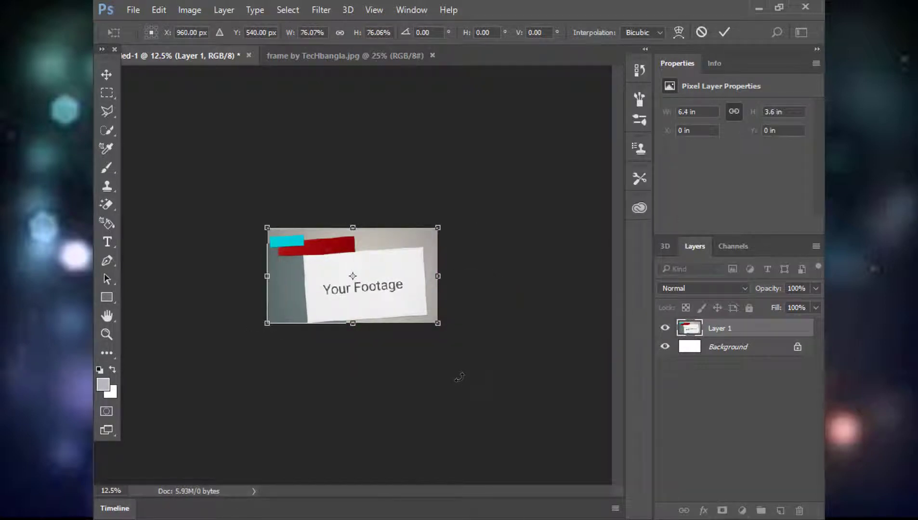
key("ctrl+plus")
key("ctrl+plus")
key("ctrl+plus")
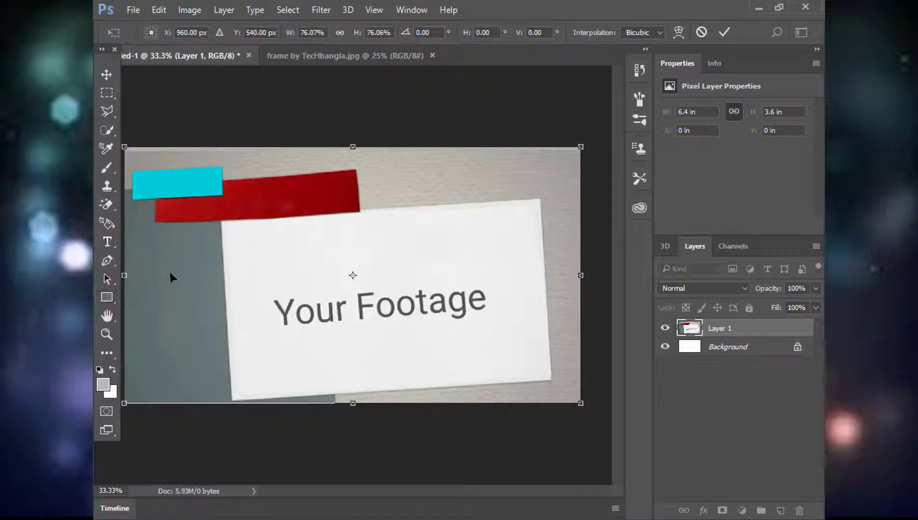
left_click(108, 240)
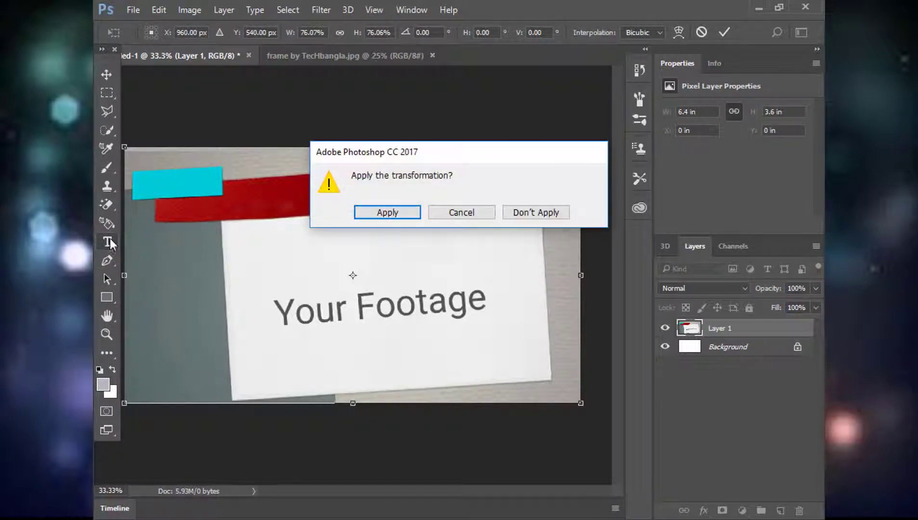
left_click(374, 211)
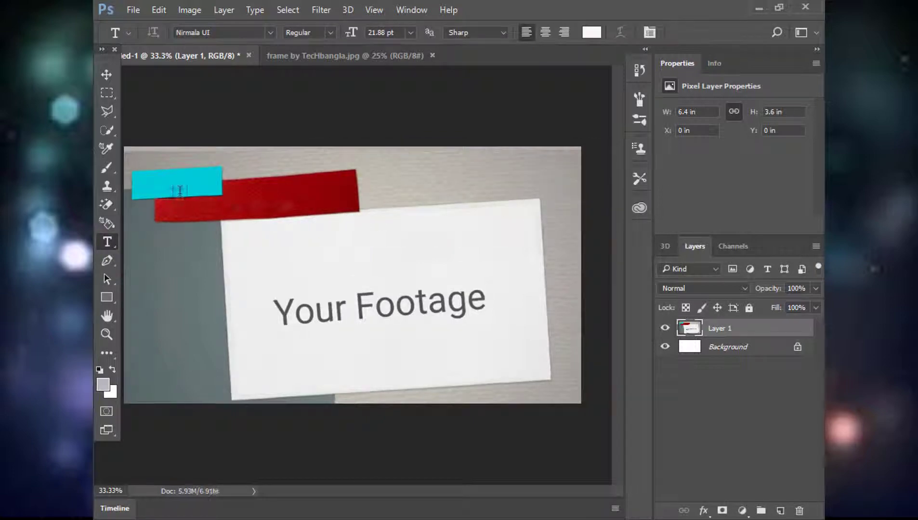
Step: Add a text layer with the person's first name on the cyan label, in Myriad Pro at 19.88 pt
left_click(270, 32)
scroll(367, 237, "up", 15)
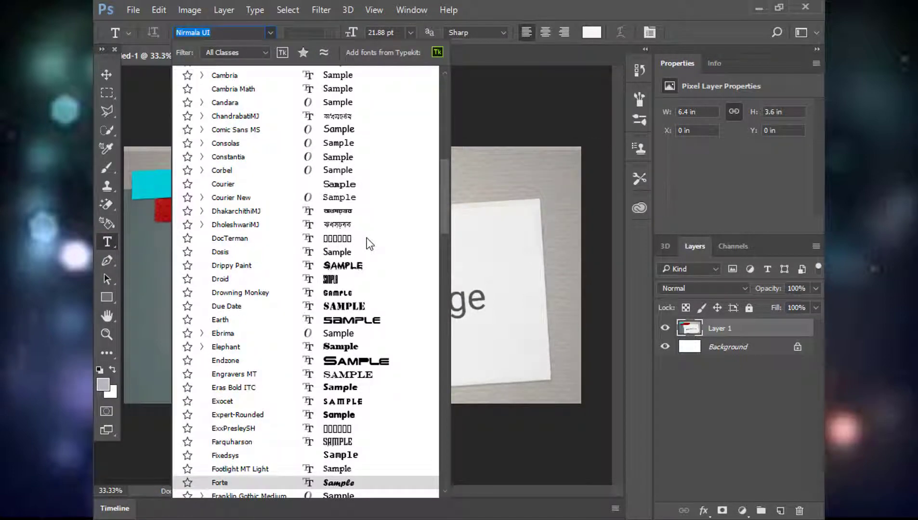
left_click(362, 268)
left_click(183, 186)
left_click_drag(352, 32, 366, 36)
key("Return")
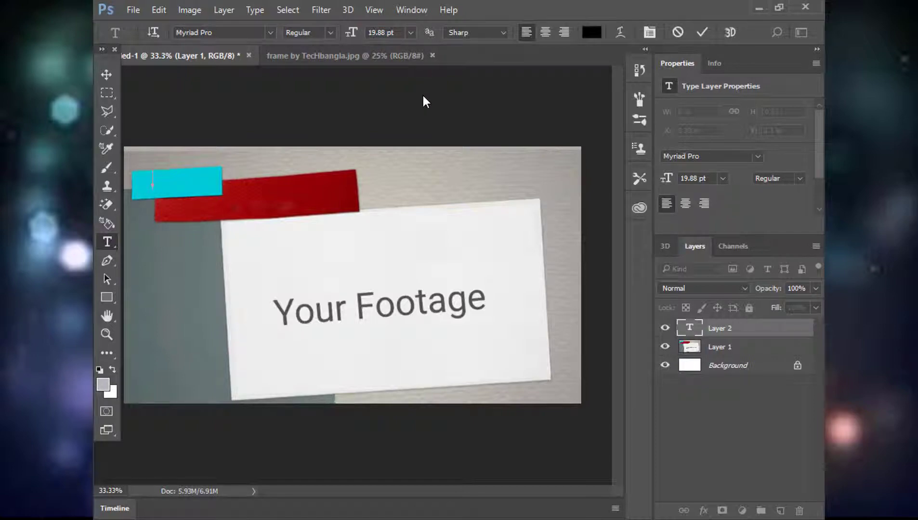
type("sohan")
Step: Change the font of the name text on the cyan label to Drippy Paint and commit the text
left_click_drag(202, 179, 147, 180)
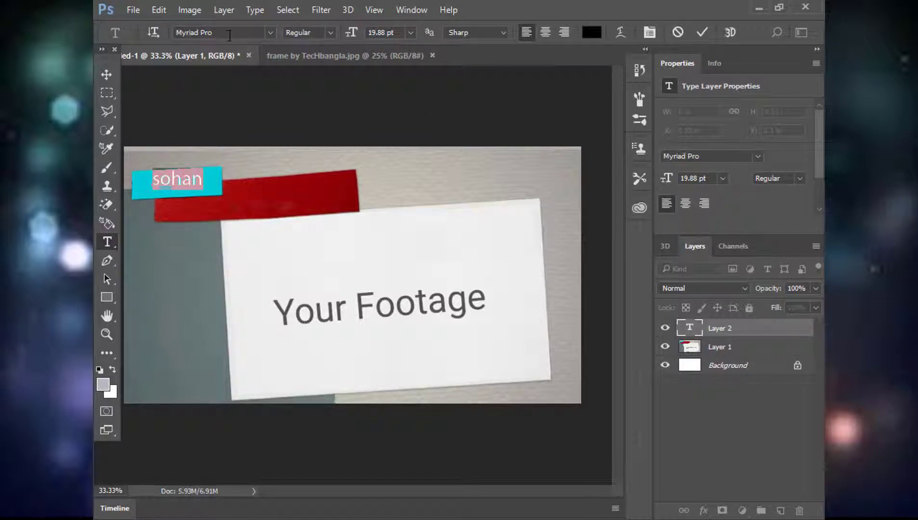
left_click(271, 33)
scroll(435, 251, "up", 5)
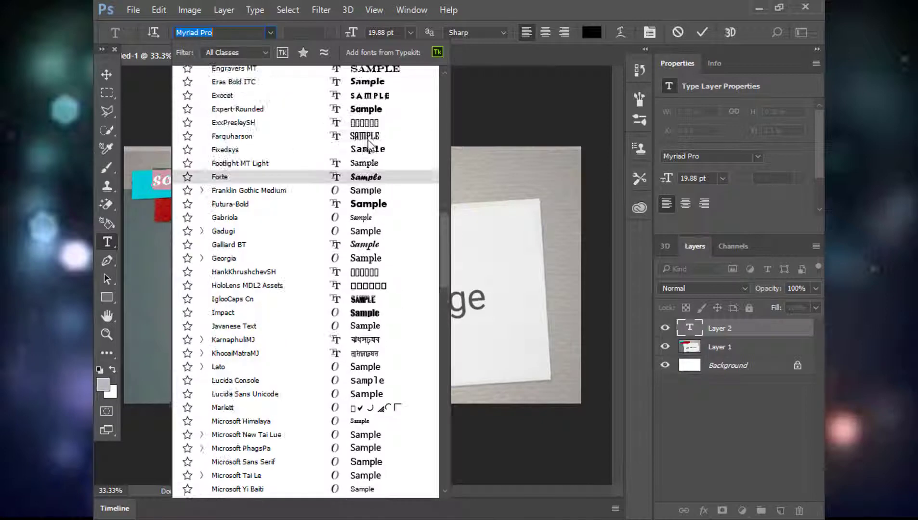
left_click(231, 67)
key("ctrl+t")
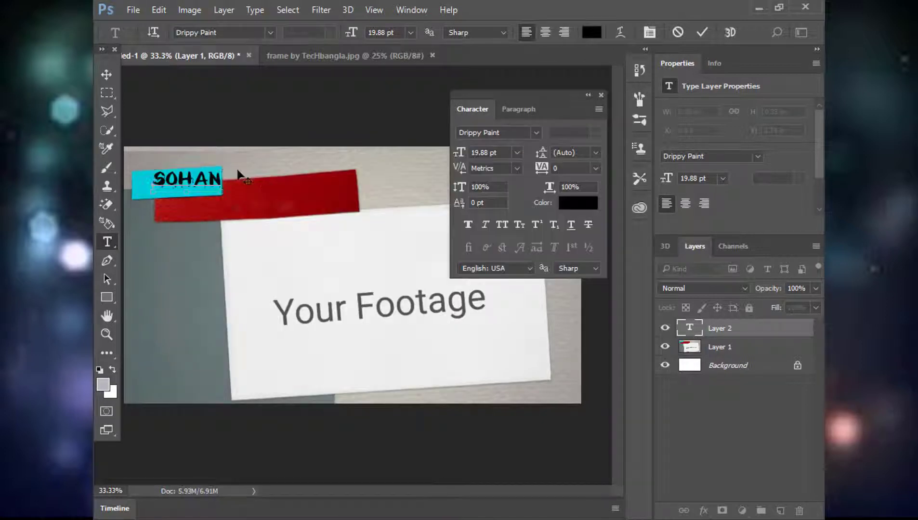
key("ctrl+t")
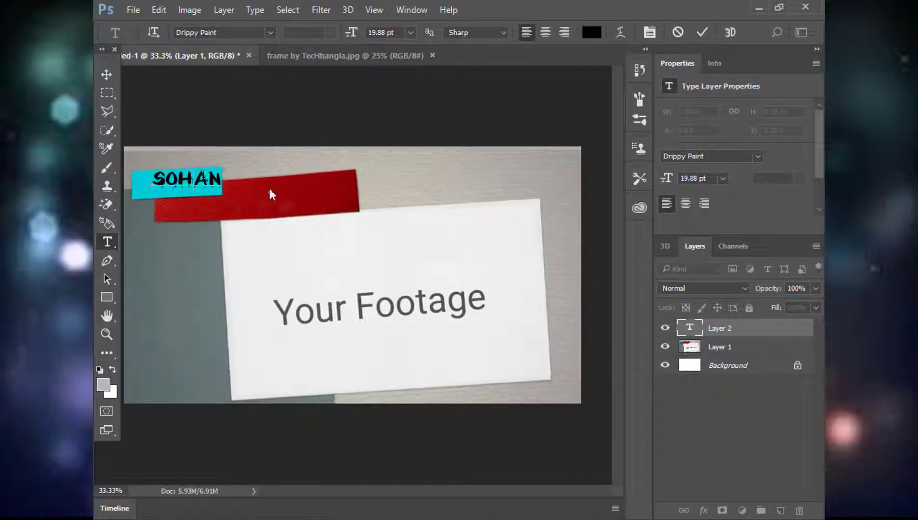
left_click(719, 331)
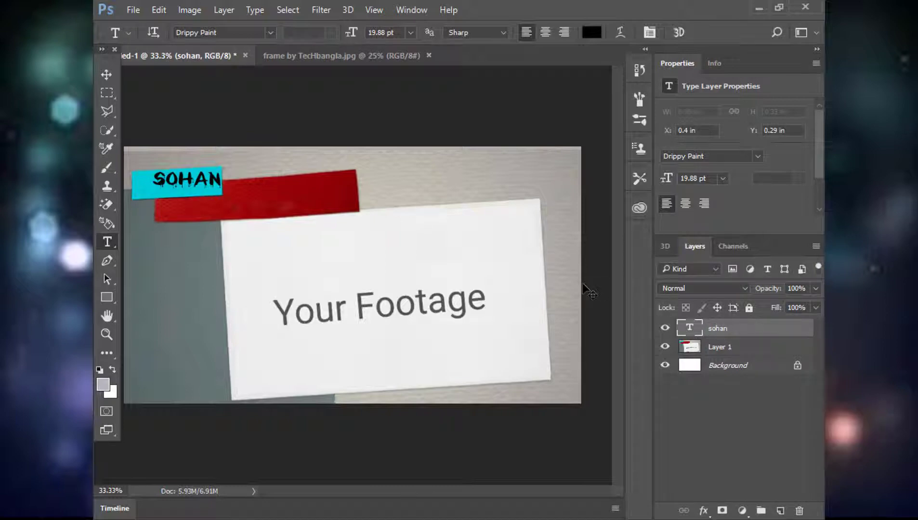
Step: Rotate the name text by about -5.8°, widen it to about 107%, and center it on the tilted cyan label
key("ctrl+t")
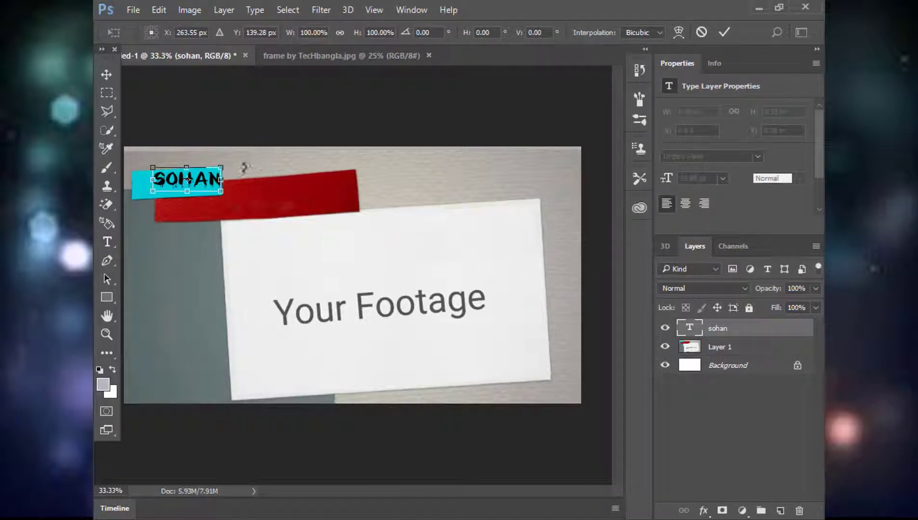
left_click_drag(240, 167, 239, 162)
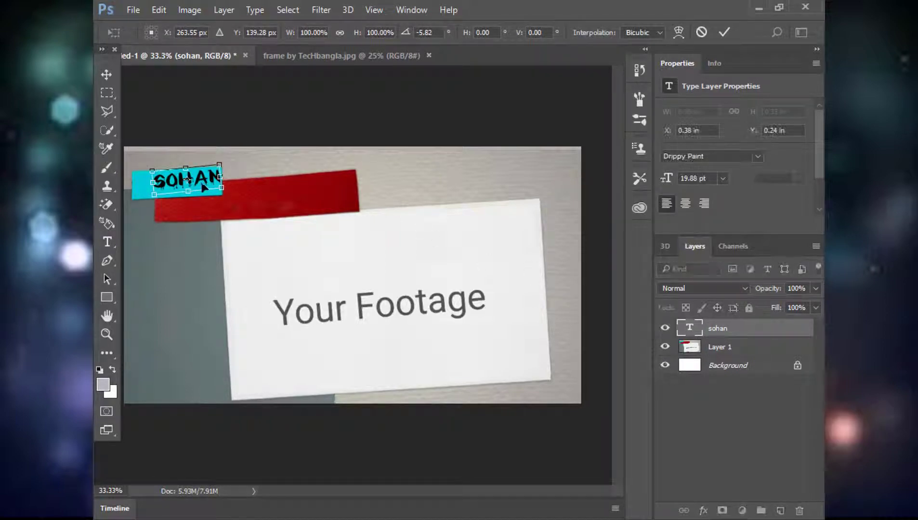
mouse_move(194, 185)
left_mouse_down()
mouse_move(187, 184)
mouse_move(215, 179)
mouse_move(186, 186)
left_mouse_up()
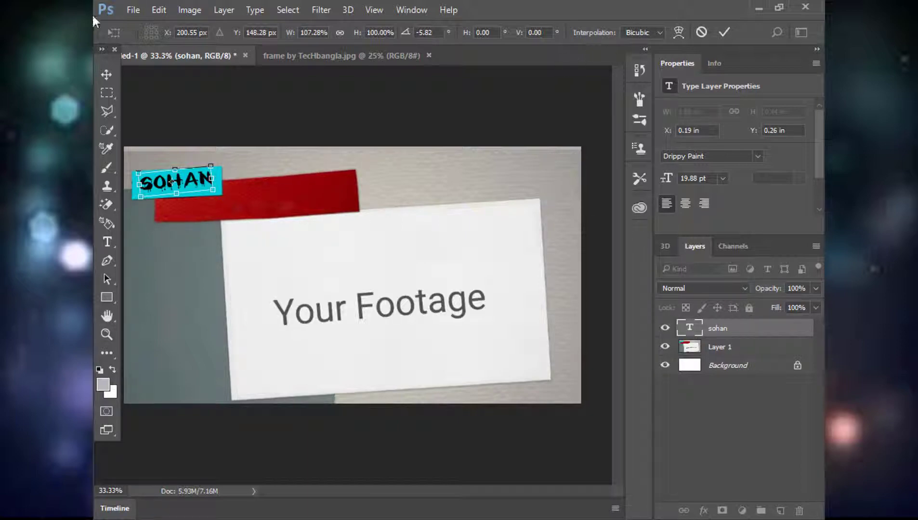
left_click(106, 74)
left_click(393, 211)
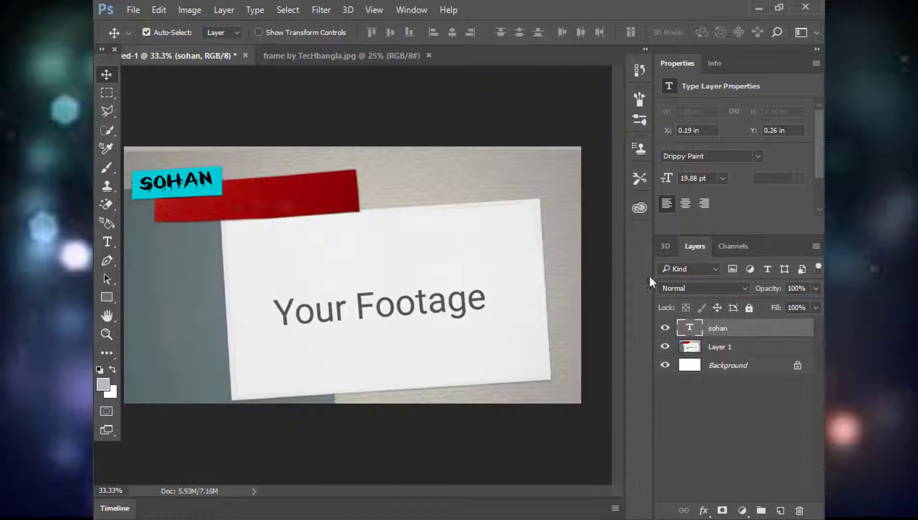
Step: Apply a Color Overlay layer style in red (#f51117) to the name text layer
right_click(734, 329)
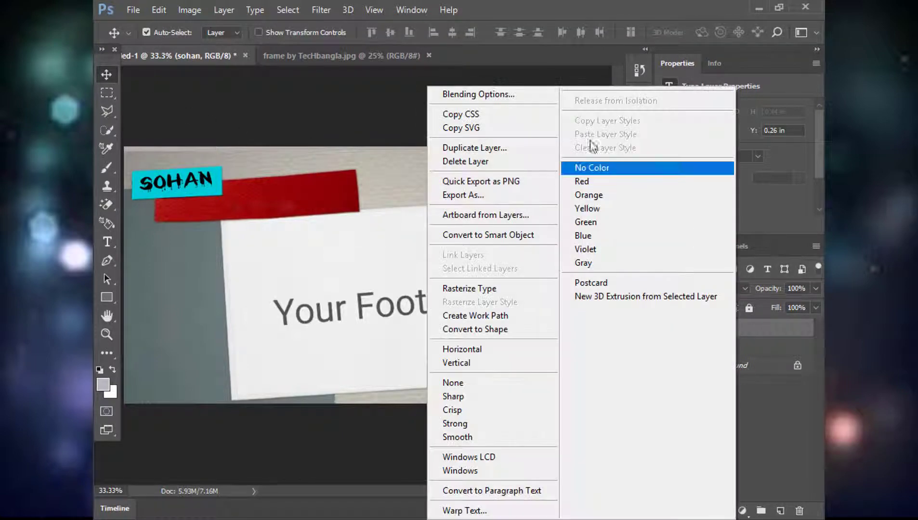
left_click(524, 97)
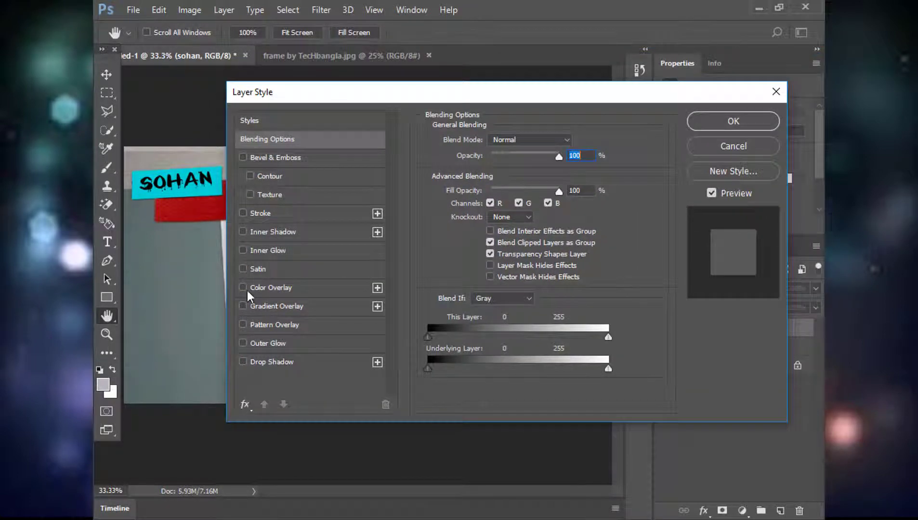
left_click(243, 287)
left_click(580, 139)
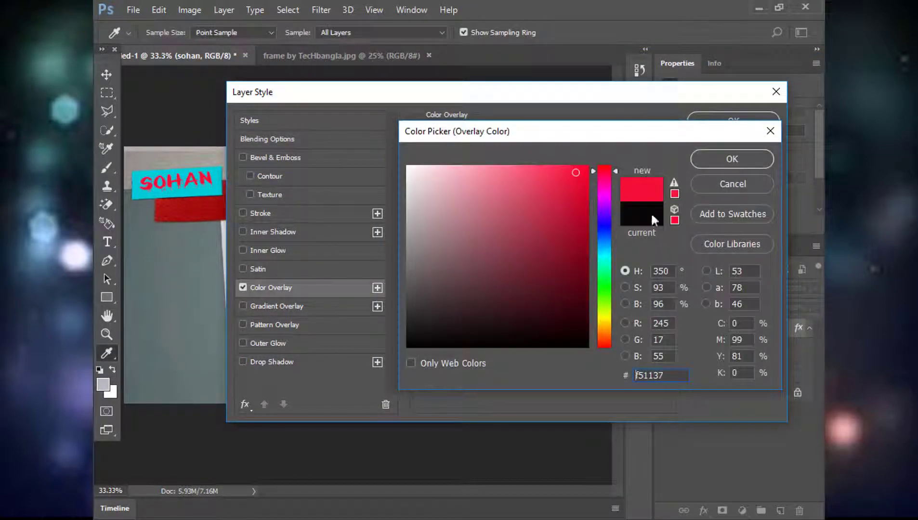
left_click(603, 272)
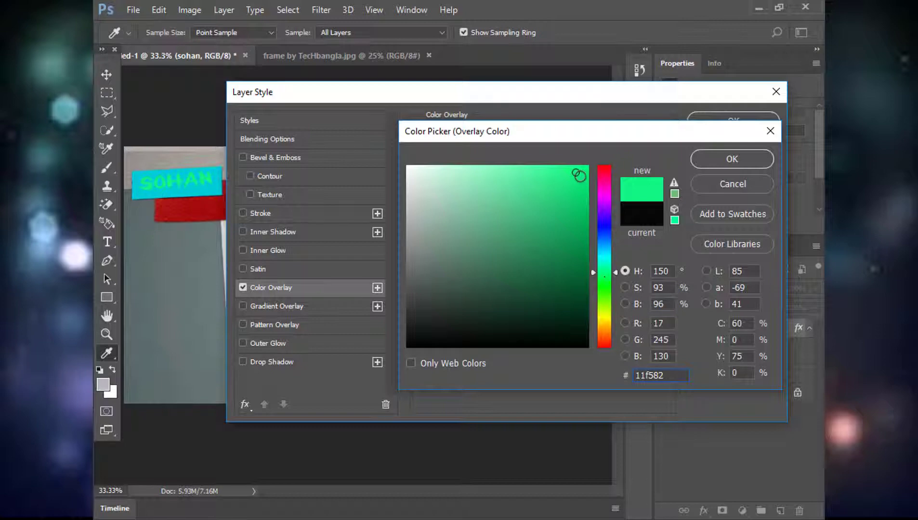
left_click(606, 165)
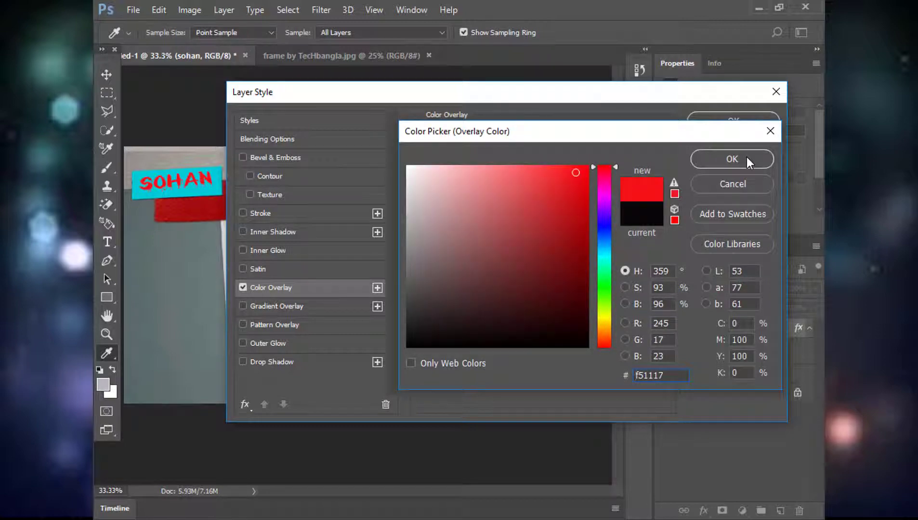
left_click(746, 157)
left_click(744, 121)
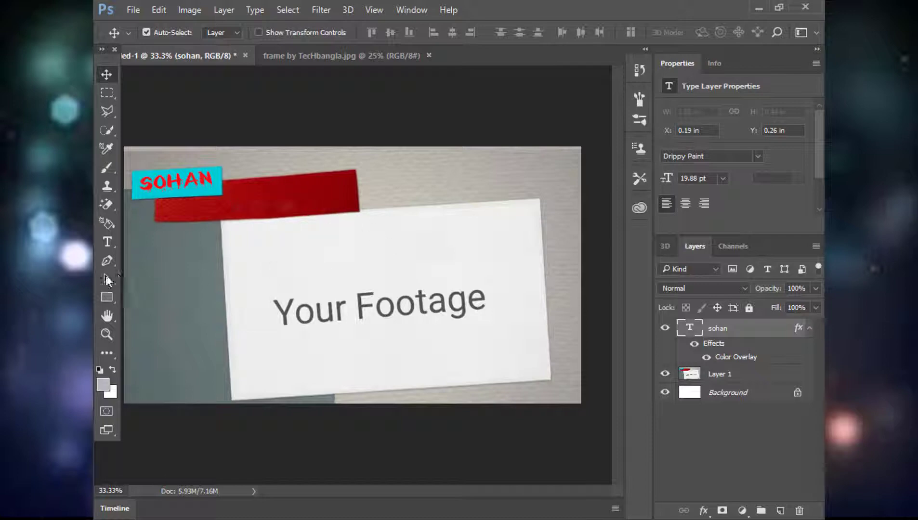
Step: Add a new text layer reading "360" on the red strip in Drippy Paint at 19.88 pt
left_click(107, 242)
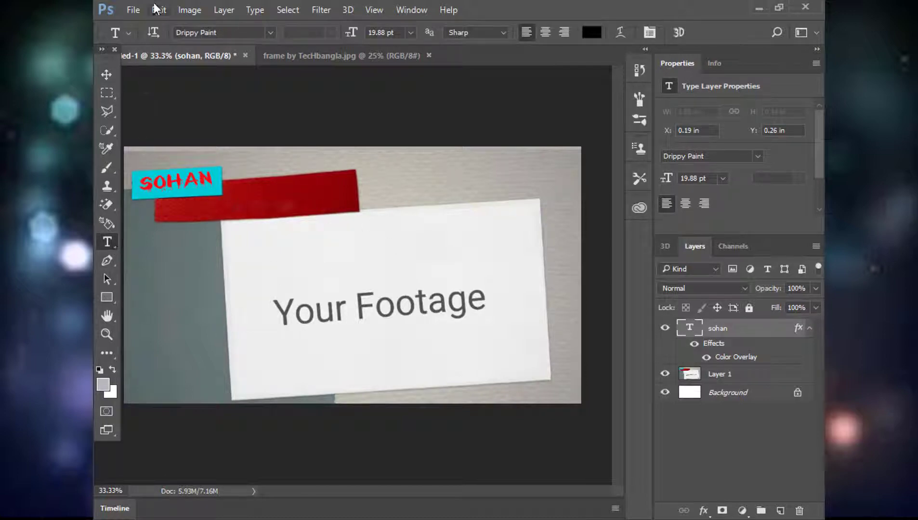
left_click(257, 194)
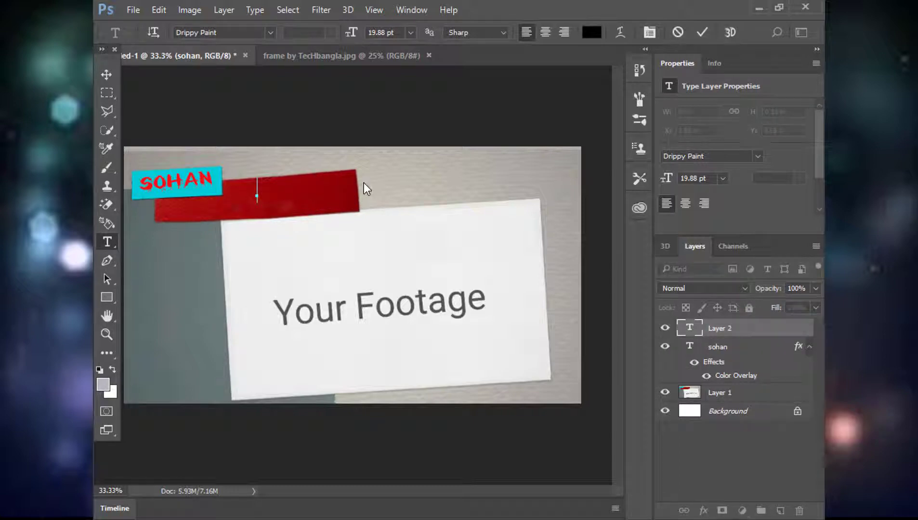
type("360")
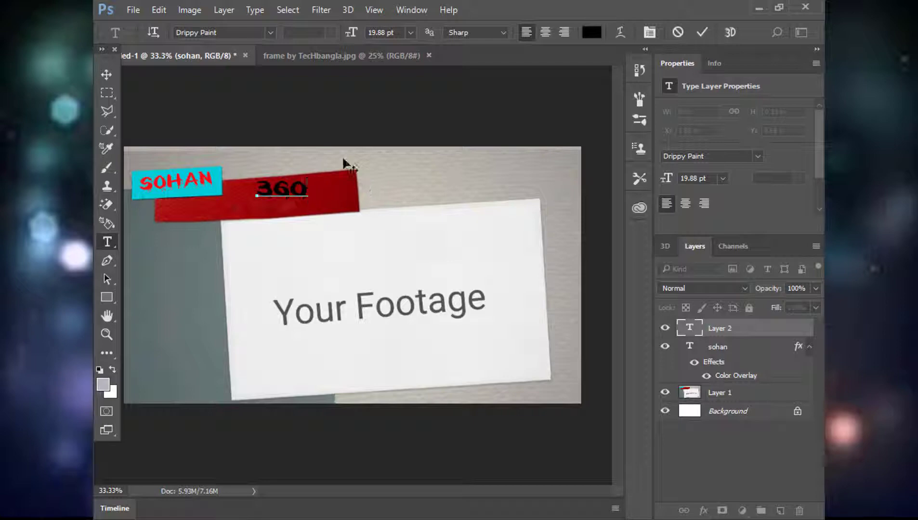
key("ctrl+a")
key("ctrl+t")
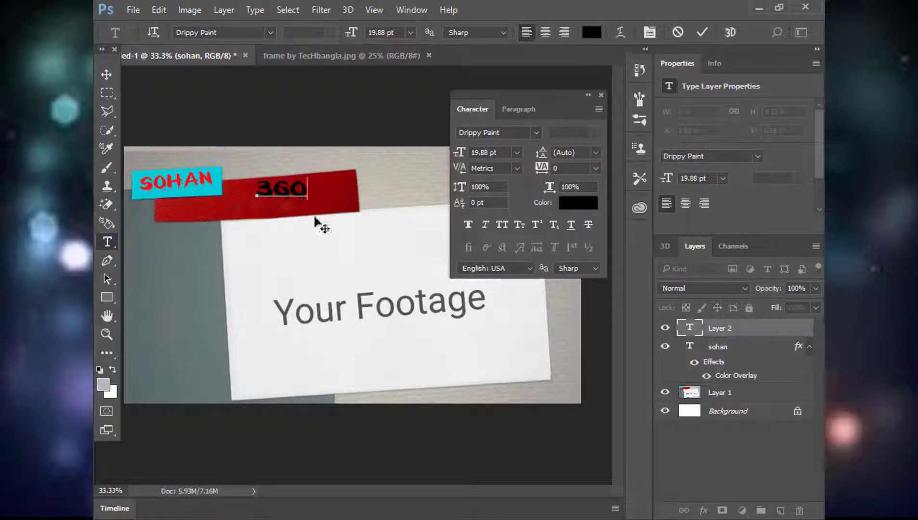
key("ctrl+t")
left_click(717, 328)
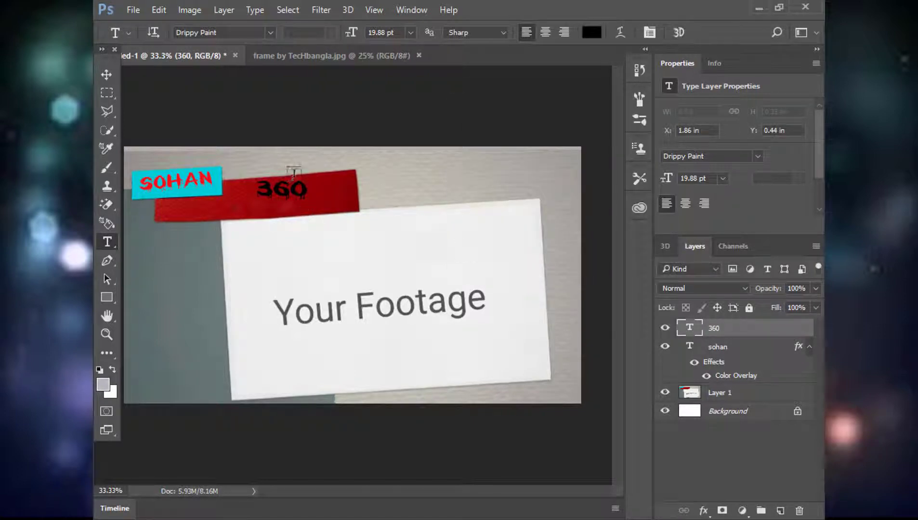
Step: Rotate the "360" text by about -7.1°, scale it to about 220% width and 157% height, and fit it on the red strip
key("ctrl+t")
left_click_drag(325, 177, 324, 175)
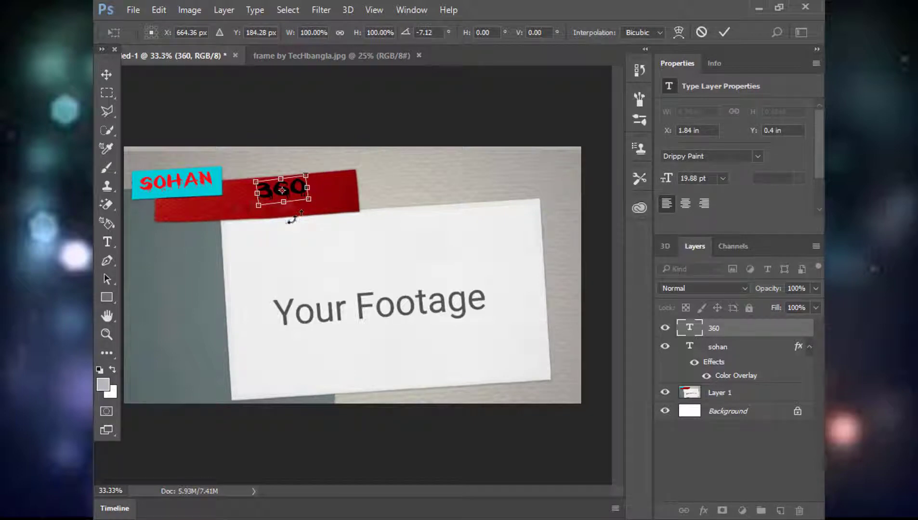
left_click_drag(291, 189, 234, 197)
left_click_drag(310, 201, 347, 209)
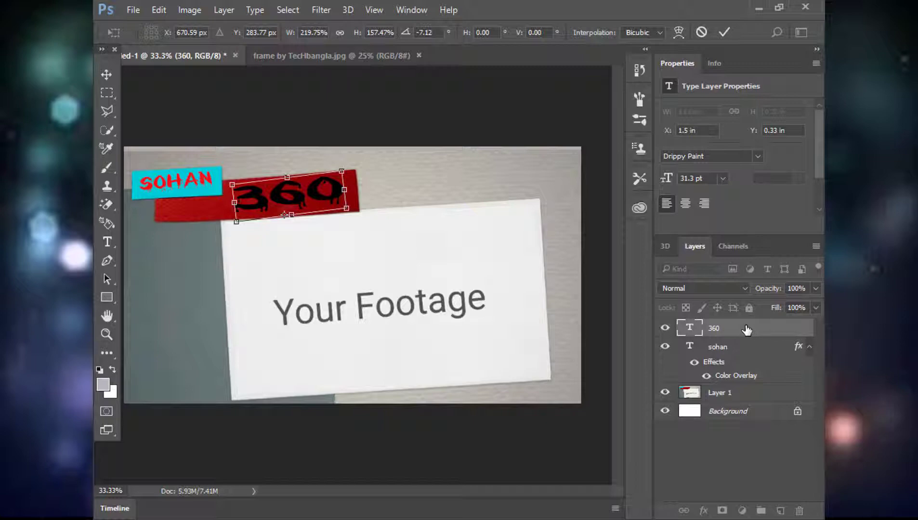
left_click(107, 74)
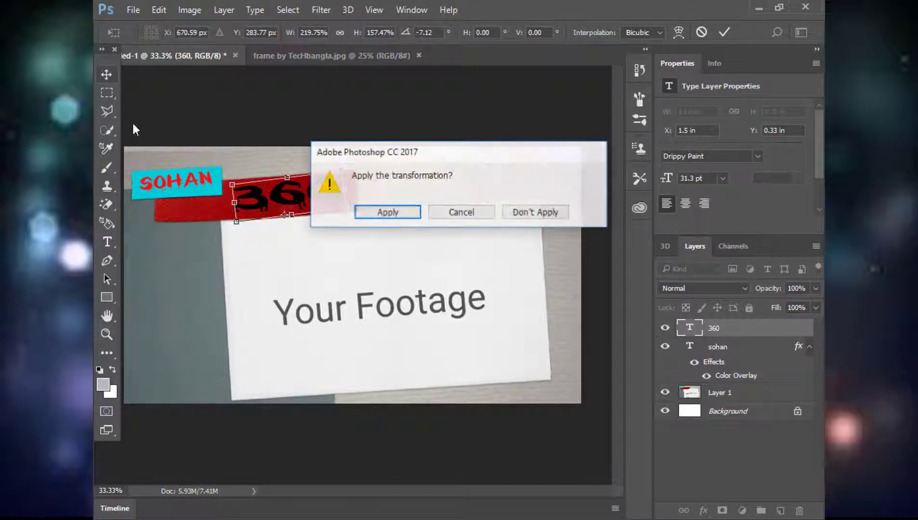
left_click(373, 213)
Step: Apply a white Color Overlay layer style to the "360" text layer
right_click(748, 332)
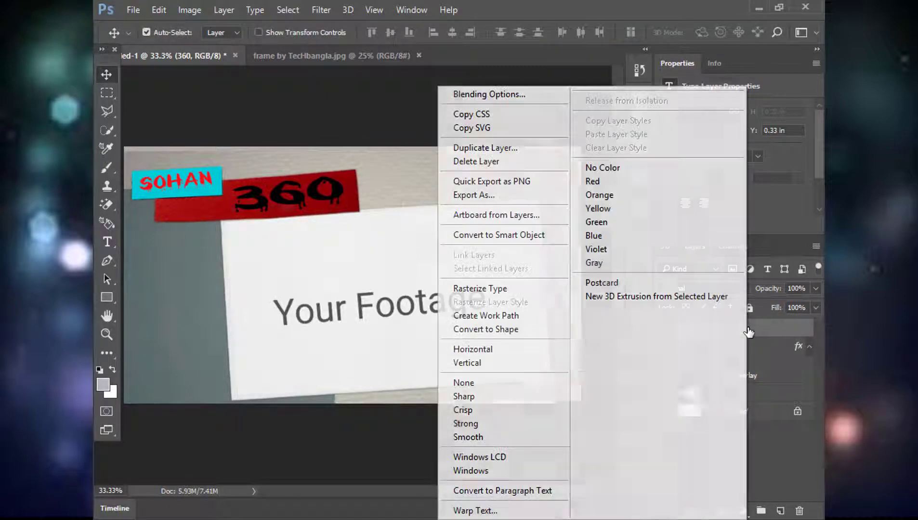
left_click(484, 95)
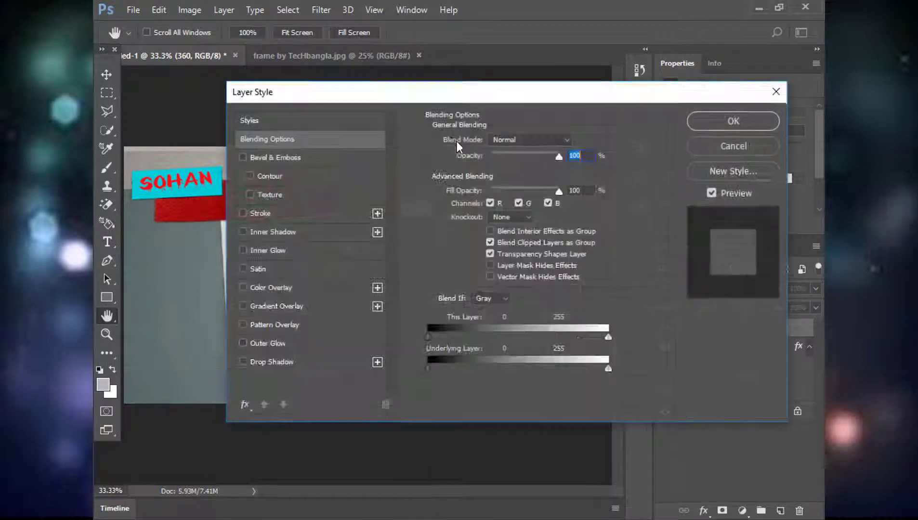
left_click_drag(456, 91, 618, 116)
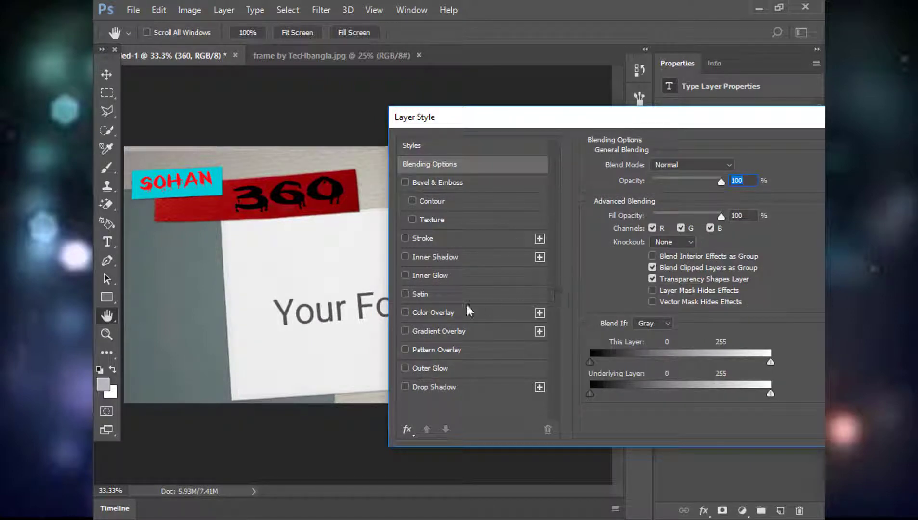
left_click(406, 315)
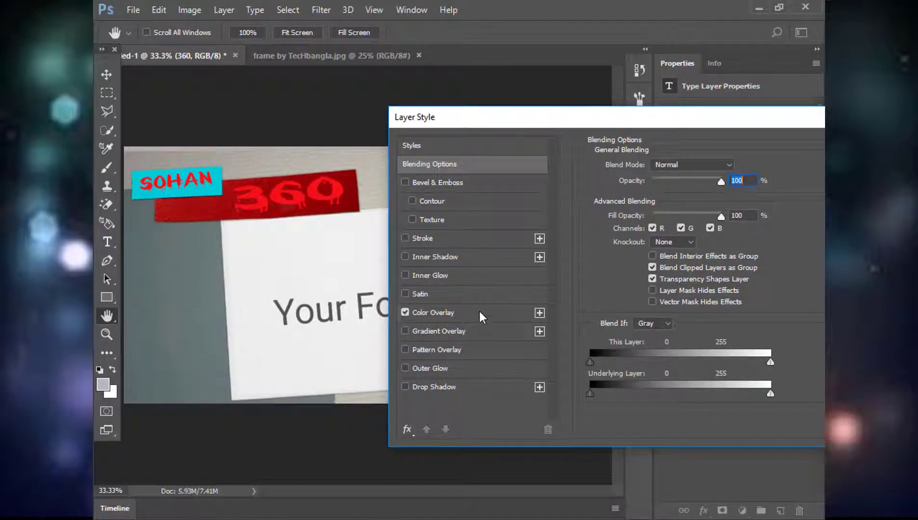
left_click(480, 315)
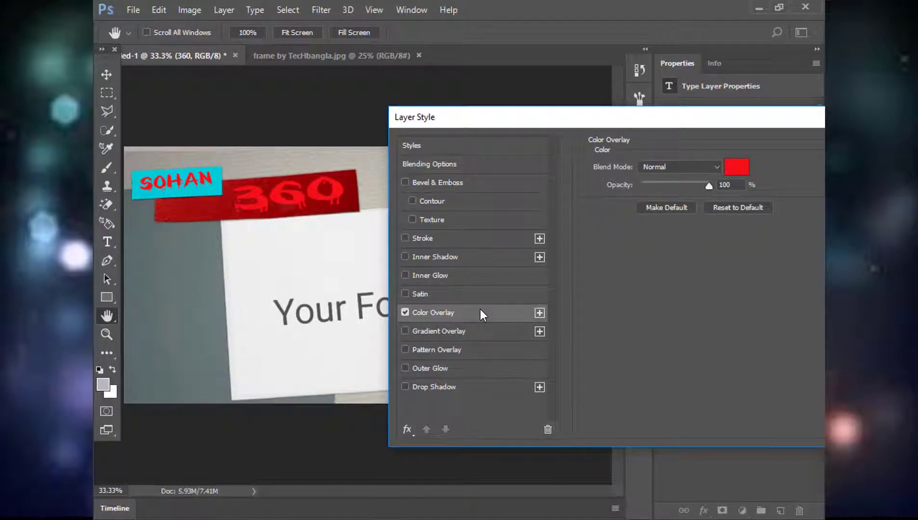
left_click(737, 167)
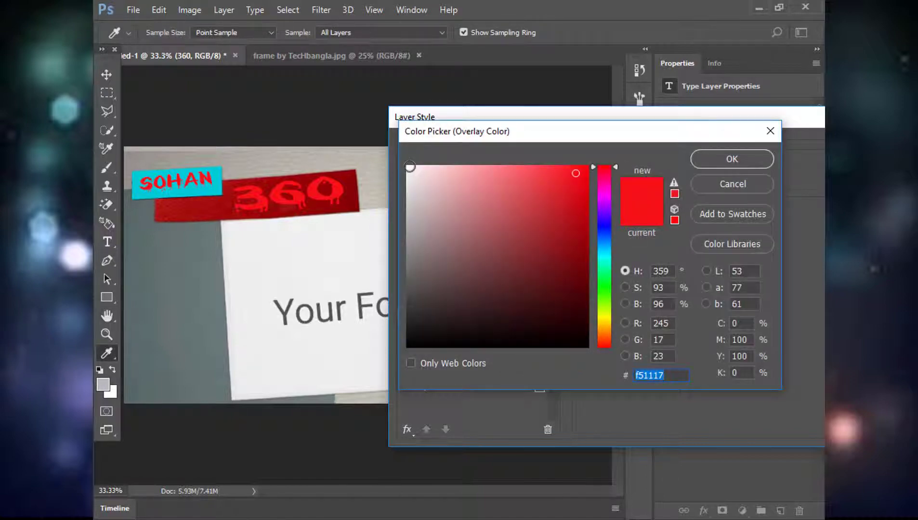
left_click(409, 166)
left_click(756, 156)
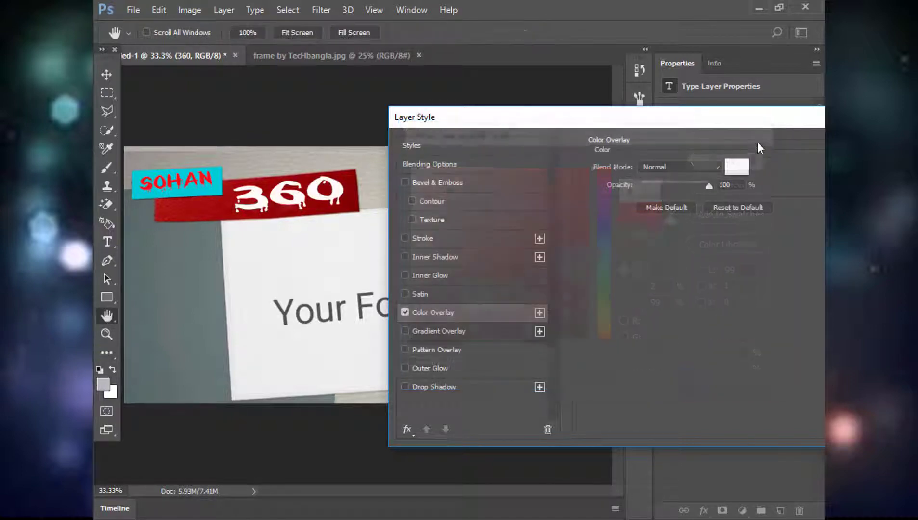
left_click(711, 188)
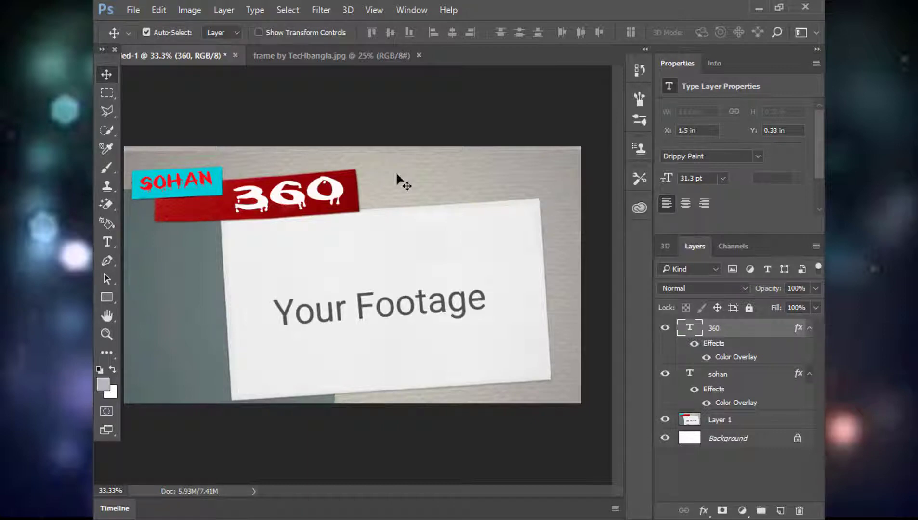
Step: Save the image to the Desktop as a JPEG named sohan360 with quality 8 (High) and Baseline ("Standard") format
key("ctrl+s")
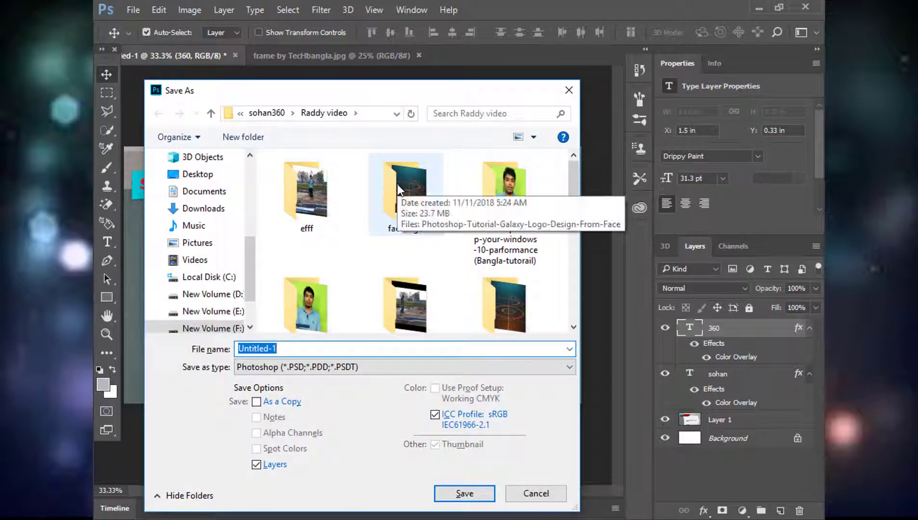
key("BackSpace")
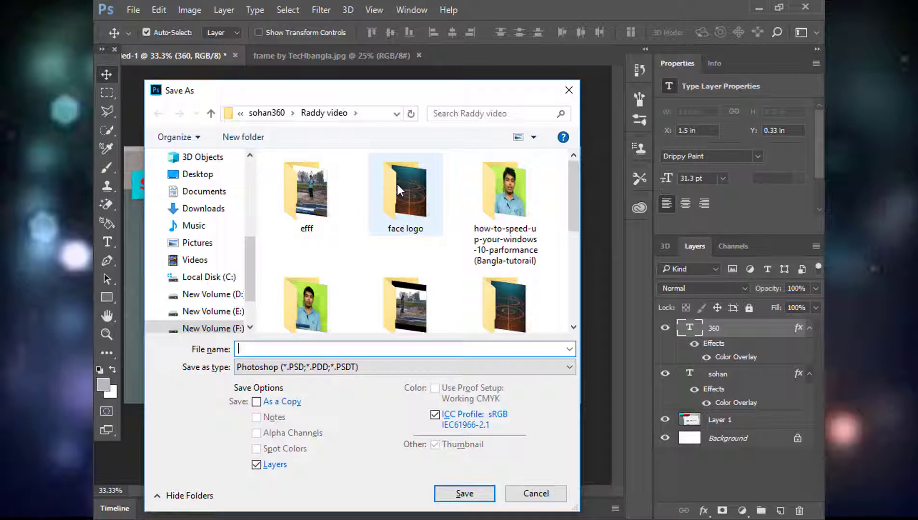
type("sohan360")
left_click(198, 174)
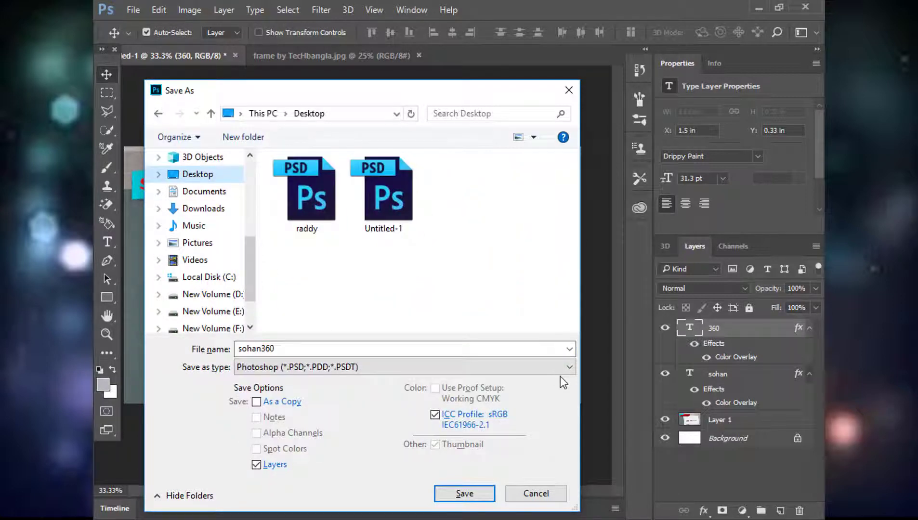
left_click(560, 370)
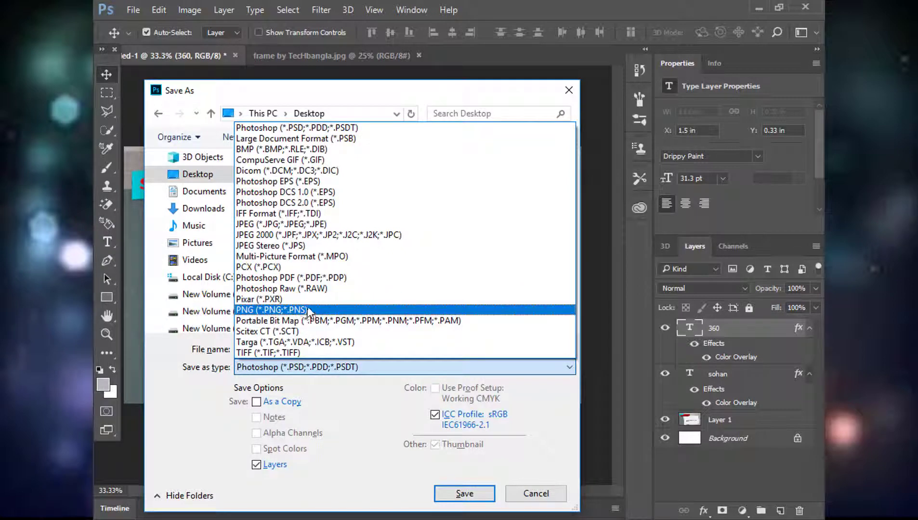
left_click(299, 225)
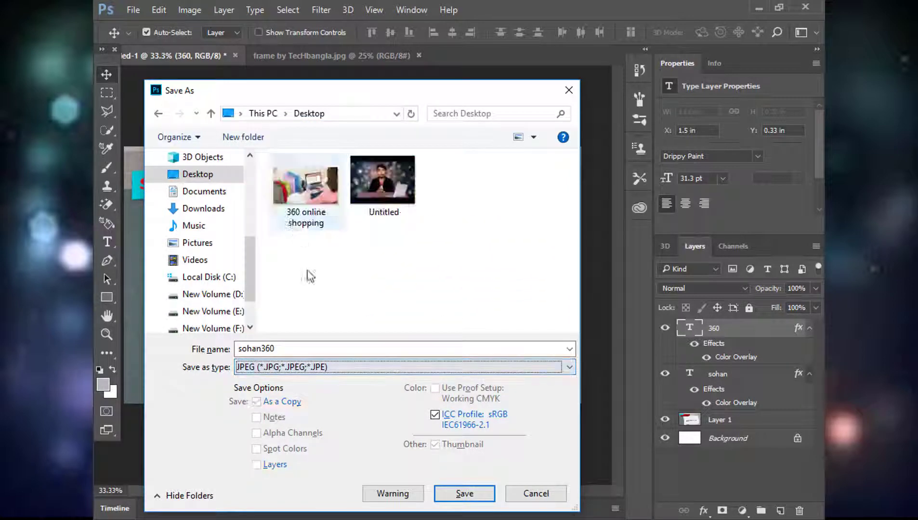
left_click(462, 495)
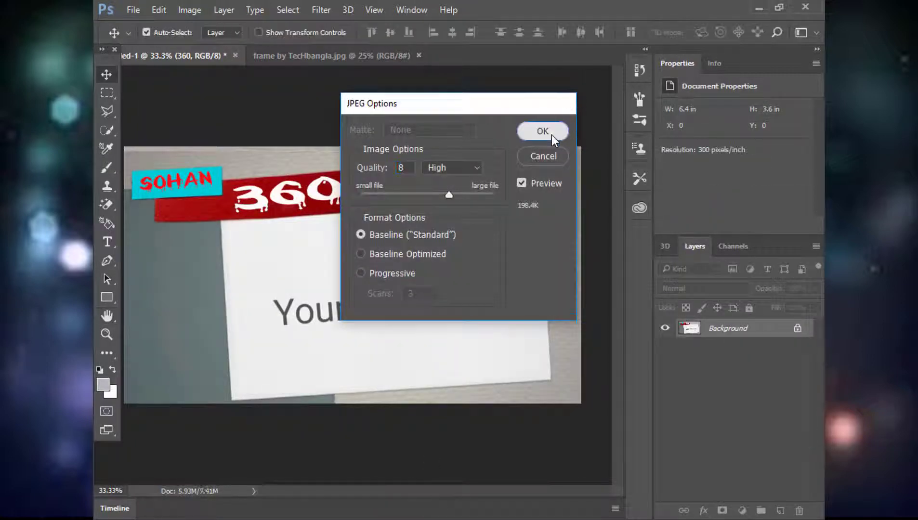
left_click(541, 131)
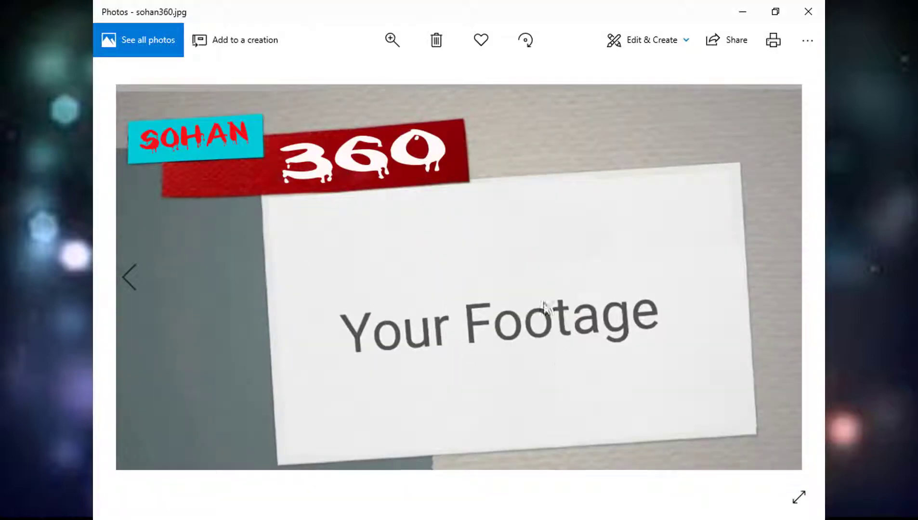
Step: Close the exported image preview and Photoshop, and switch to the Camtasia project
left_click(815, 7)
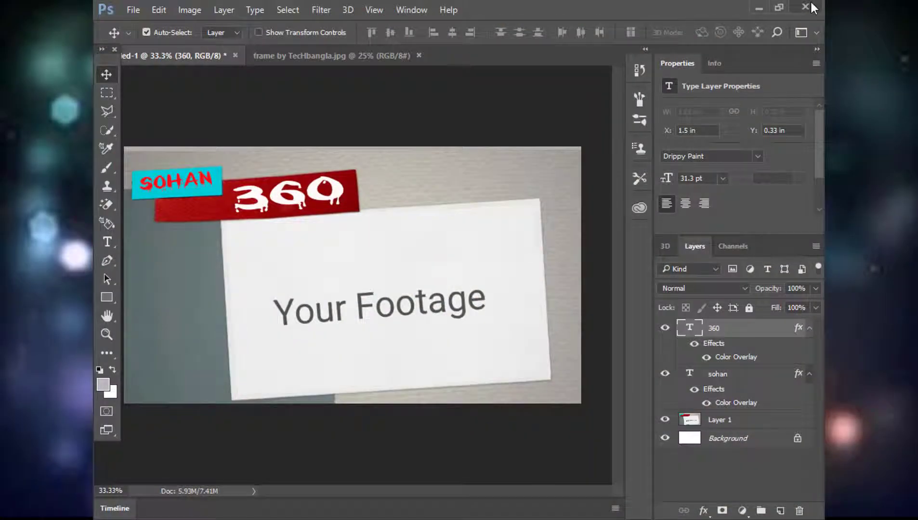
left_click(812, 7)
left_click(465, 214)
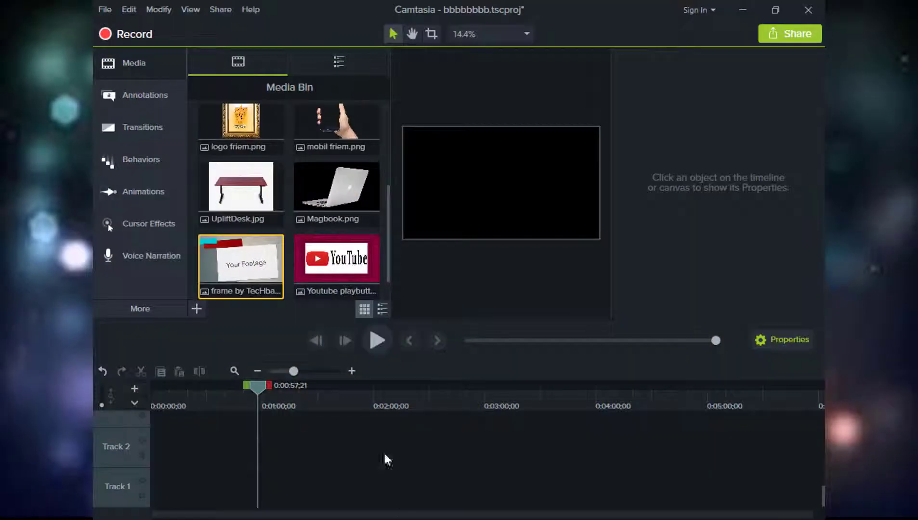
Step: Remove frame by TecHbangla.jpg from the media bin and import sohan360.jpg from the Desktop
scroll(237, 255, "down", 1)
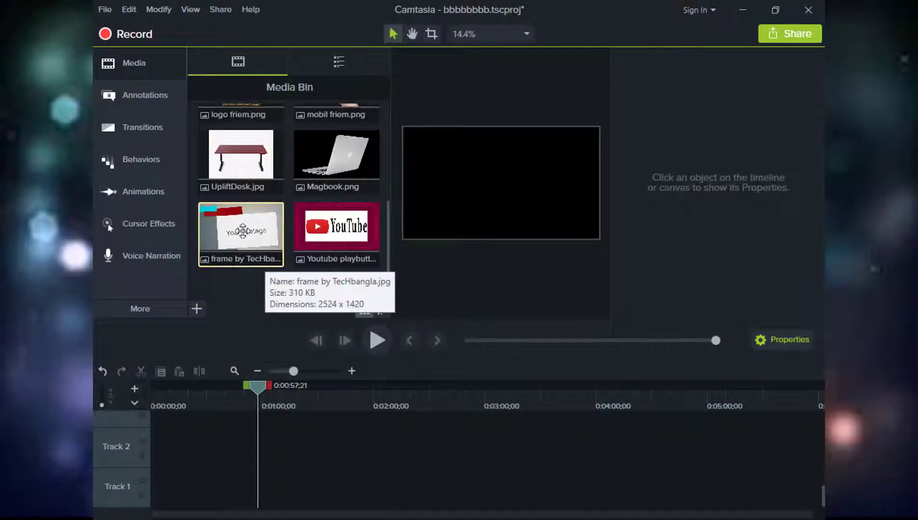
key("Delete")
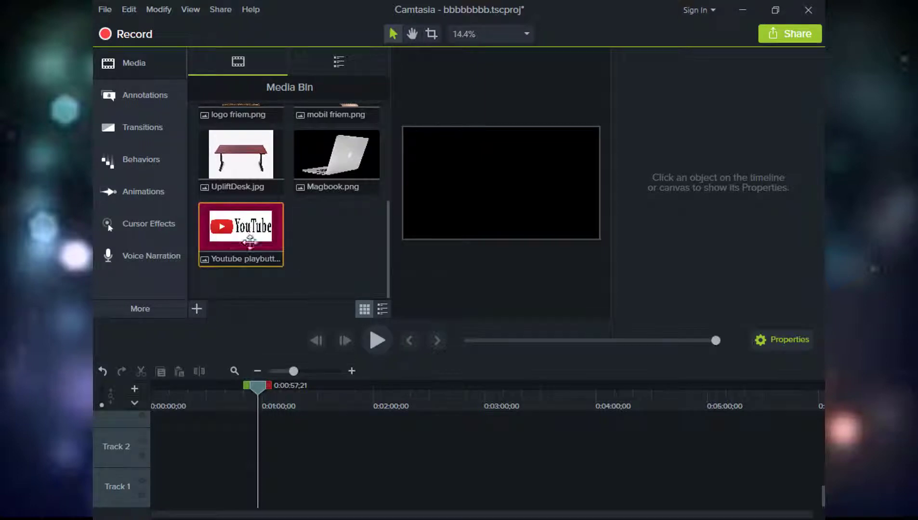
left_click(197, 309)
left_click(218, 251)
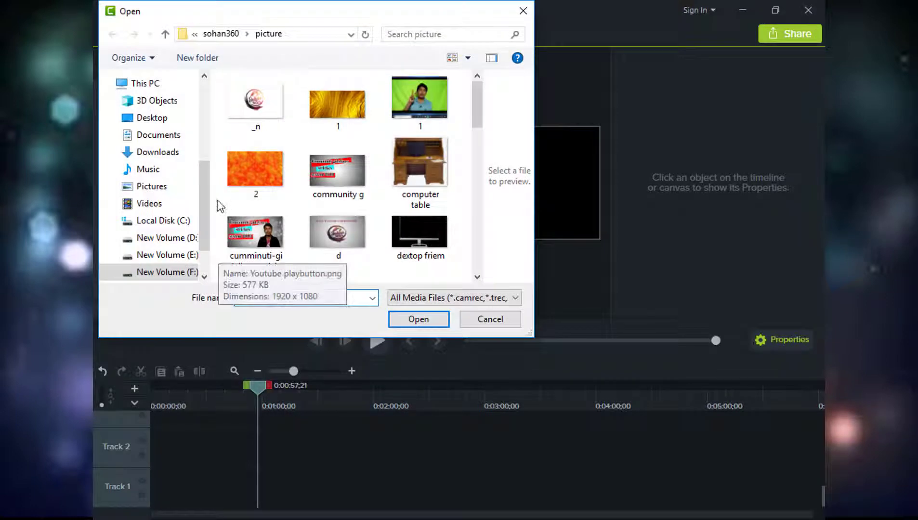
left_click(153, 118)
scroll(373, 198, "down", 5)
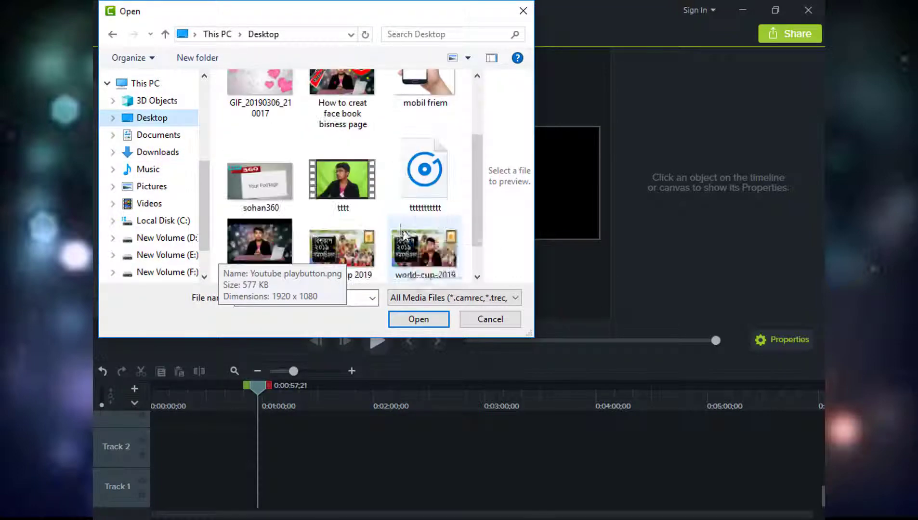
scroll(371, 212, "up", 2)
left_click(260, 224)
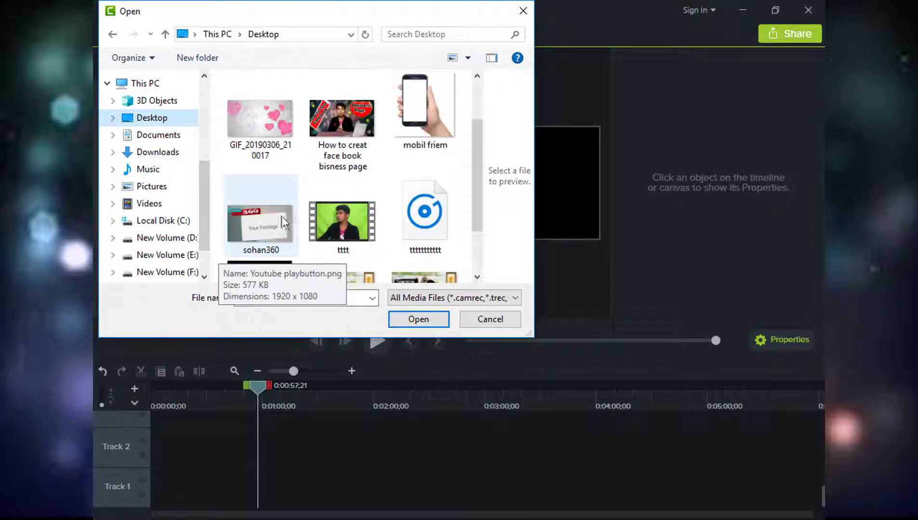
left_click(408, 319)
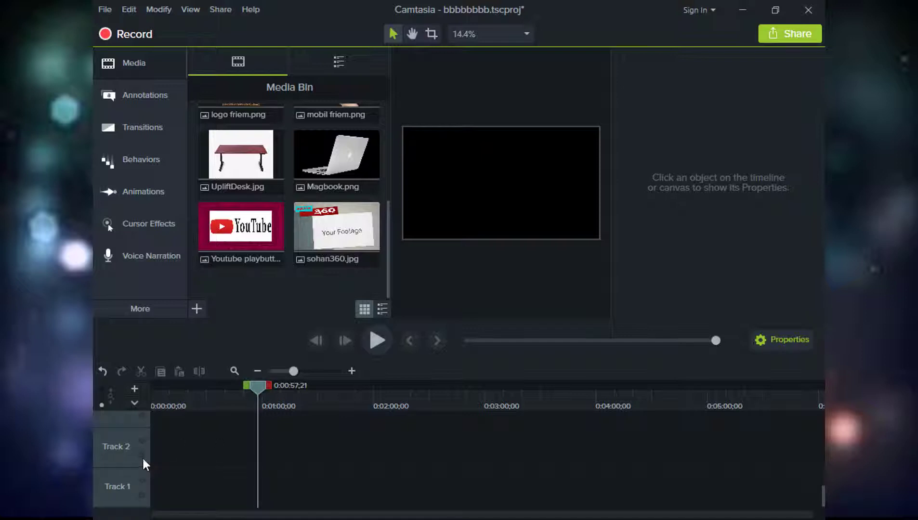
Step: Place sohan360.jpg at the start of Track 1 and extend the clip to about 7 minutes
left_click_drag(337, 231, 175, 473)
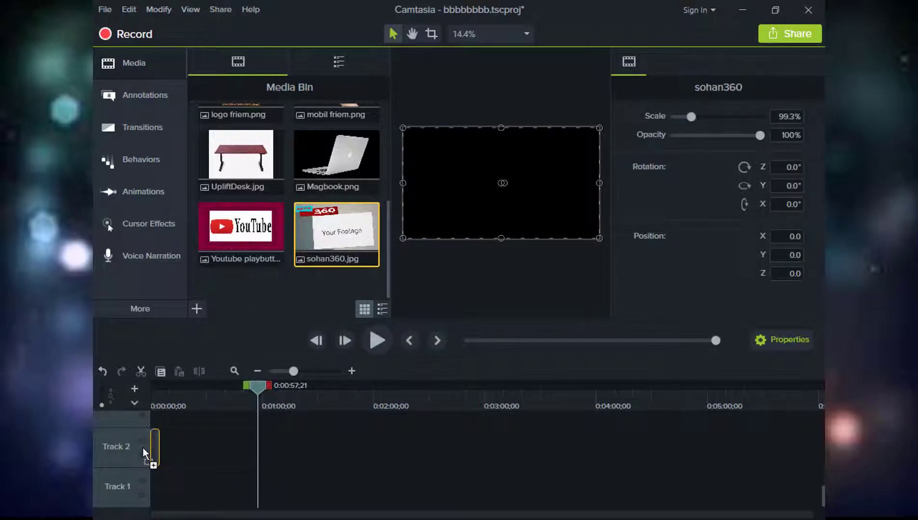
left_click_drag(142, 447, 818, 487)
left_click_drag(310, 370, 292, 374)
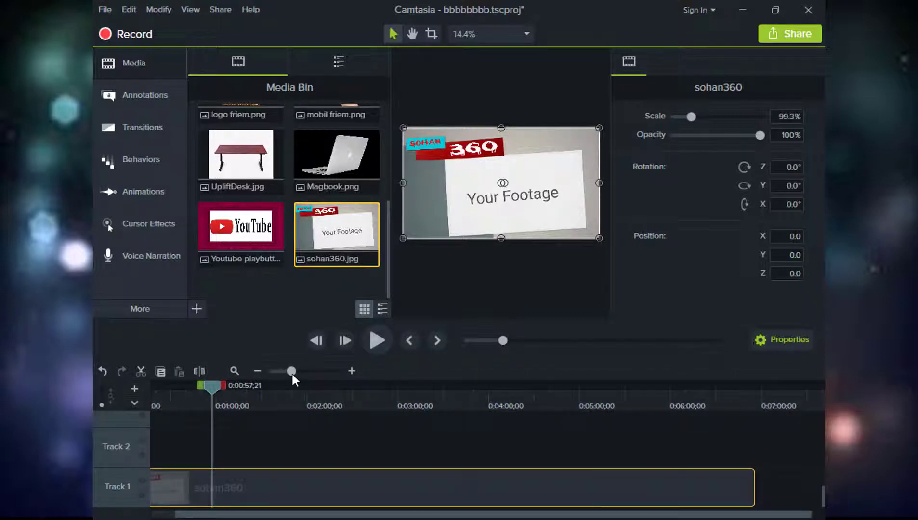
left_click_drag(353, 516, 273, 517)
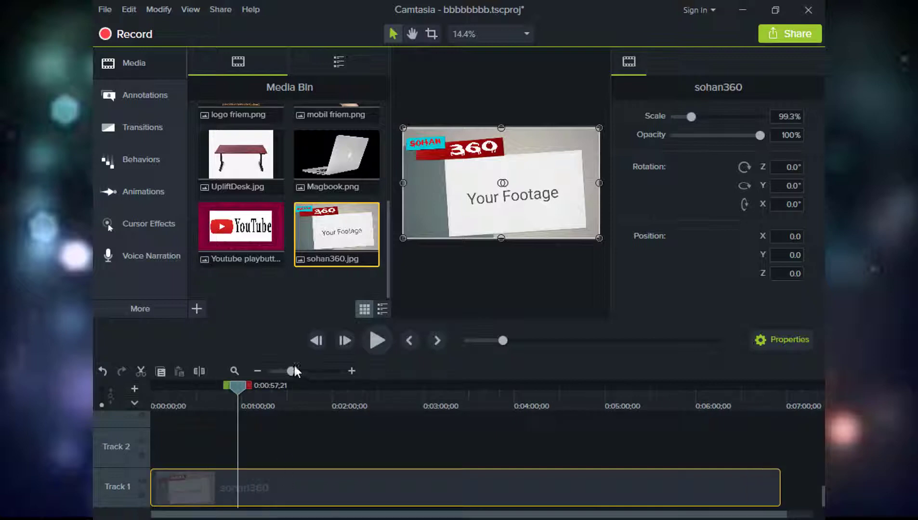
mouse_move(293, 370)
left_mouse_down()
mouse_move(309, 375)
mouse_move(295, 373)
left_mouse_up()
Step: Import the tttt.mp4 video from the Desktop and place it on Track 2 at the start of the timeline
left_click_drag(241, 388, 92, 385)
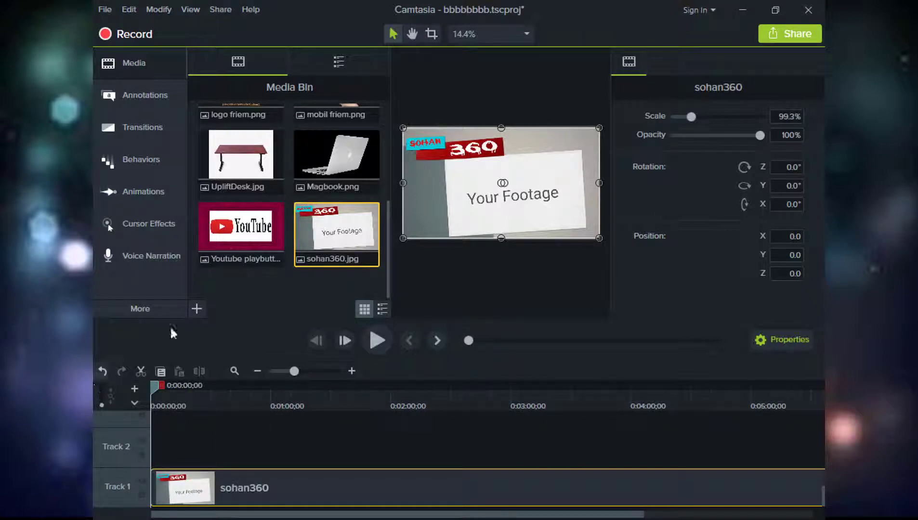
left_click(202, 305)
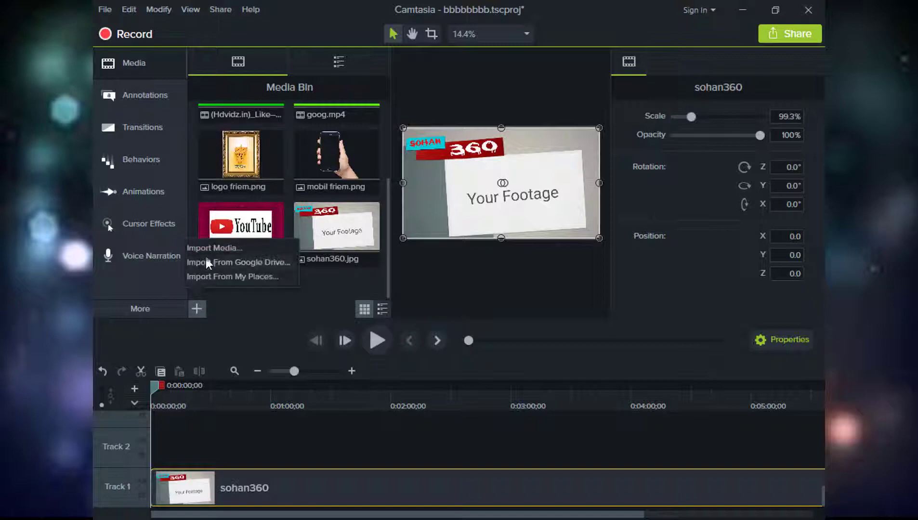
left_click(209, 248)
scroll(305, 182, "down", 5)
left_click(341, 118)
left_click(424, 319)
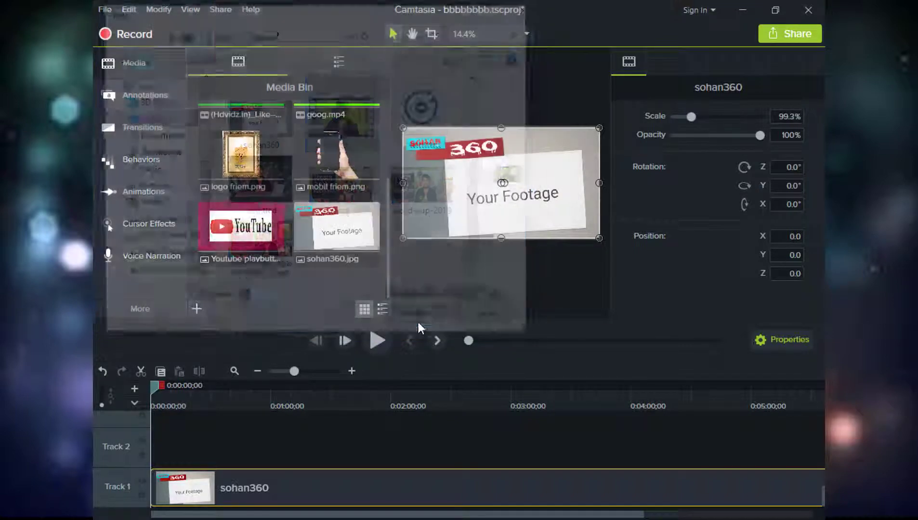
left_click_drag(241, 260, 155, 462)
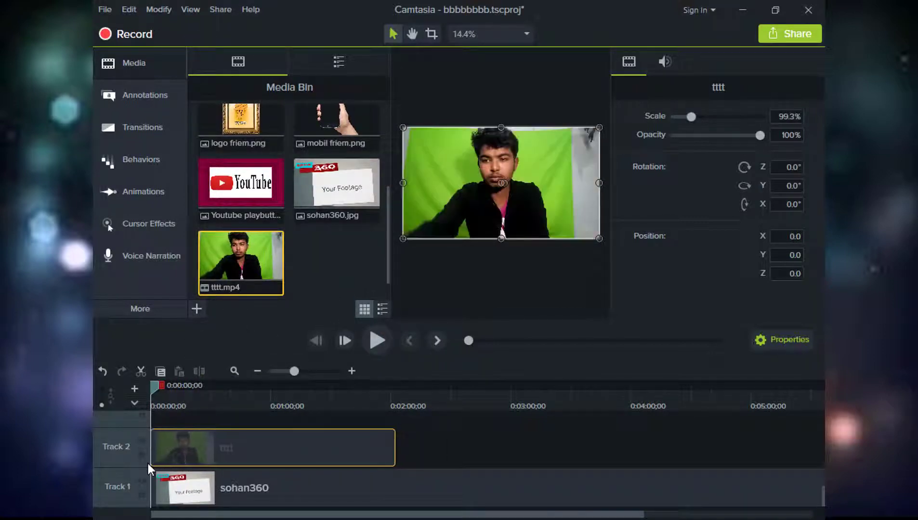
Step: Collapse the media bin to enlarge the canvas, and scrub through the opening of the timeline
left_click(142, 63)
left_click_drag(156, 389, 224, 394)
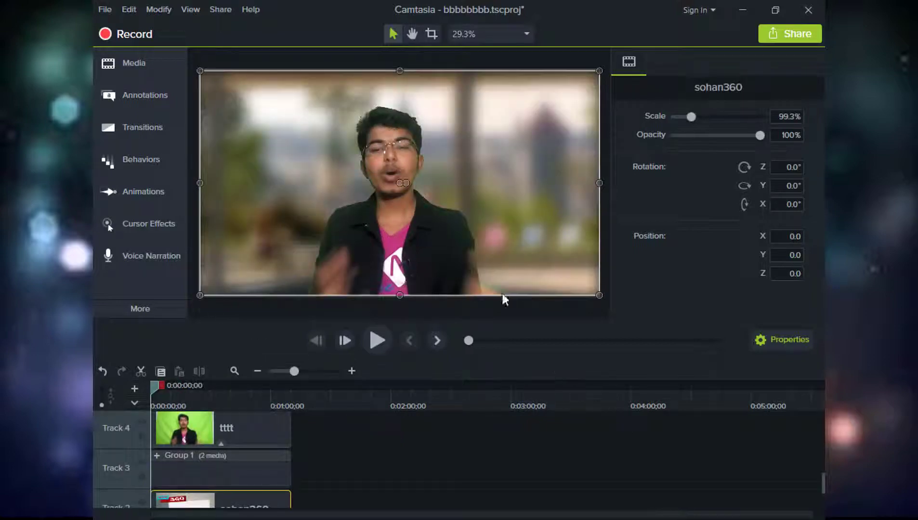
scroll(239, 463, "down", 2)
scroll(238, 466, "up", 1)
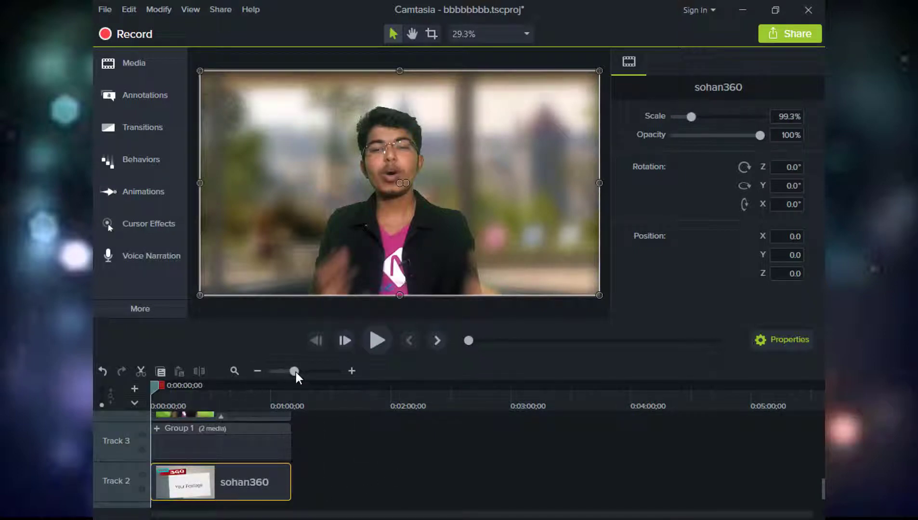
Step: Split the sohan360 clip on Track 2 at 0:00:19;05 and delete the part after the split
left_click_drag(299, 369, 306, 372)
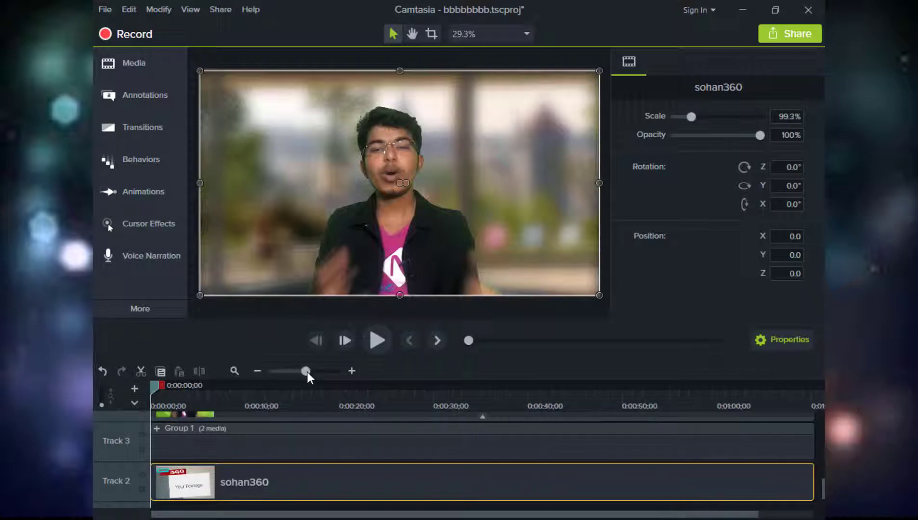
left_click_drag(155, 388, 284, 413)
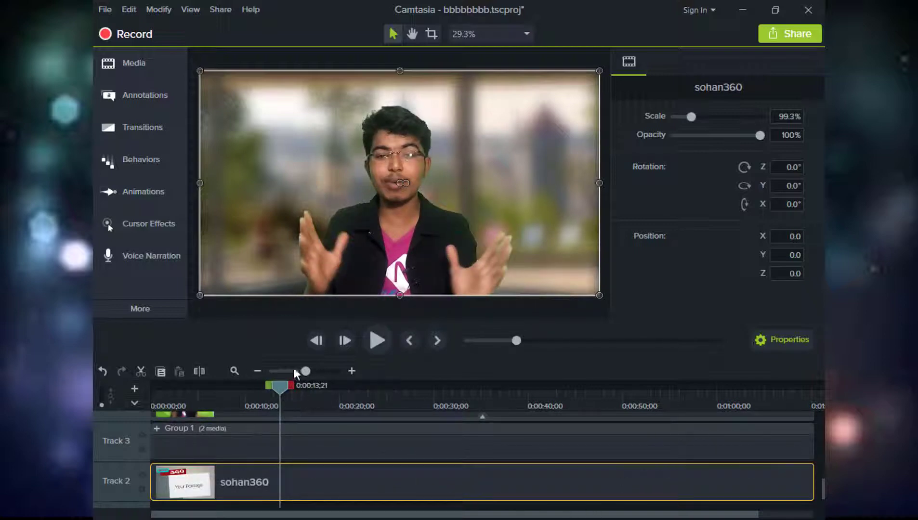
left_click_drag(284, 385, 335, 402)
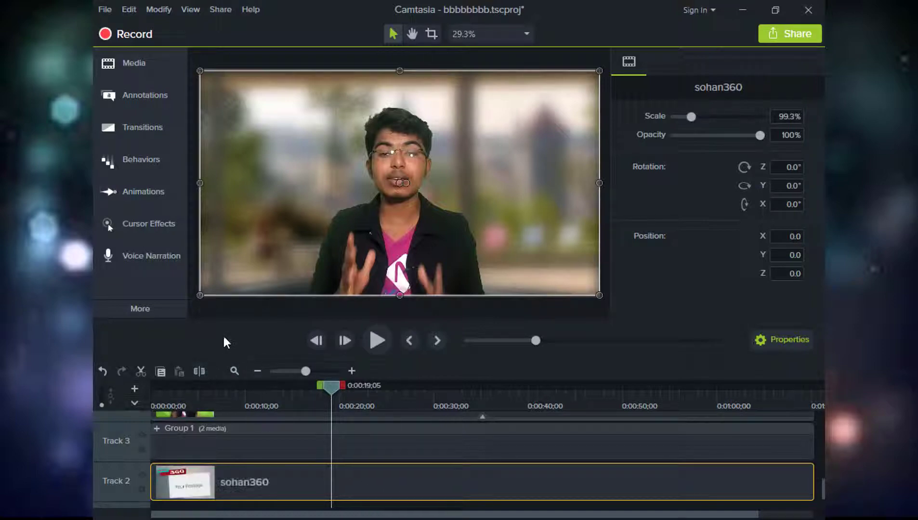
left_click(207, 372)
left_click(360, 478)
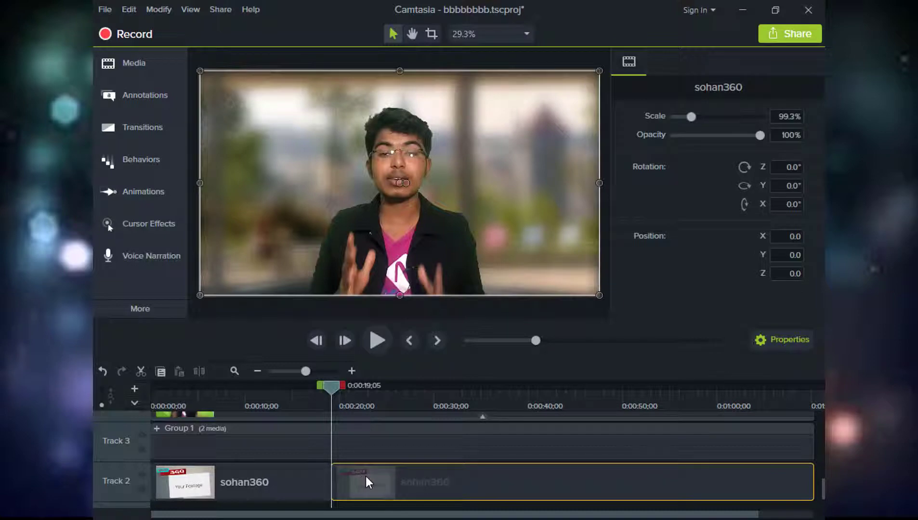
key("Delete")
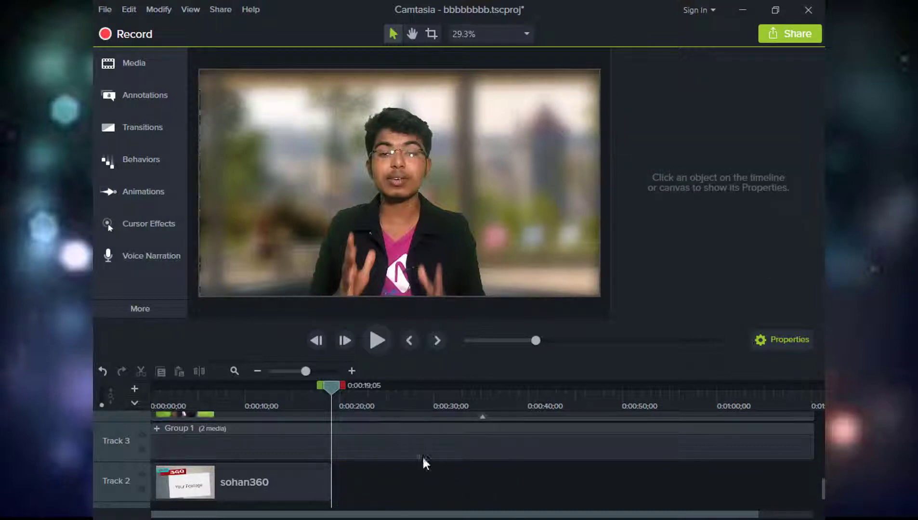
Step: Group the tttt clip on Track 4 together with Group 1 on Track 3
left_click_drag(326, 388, 245, 385)
scroll(355, 436, "up", 2)
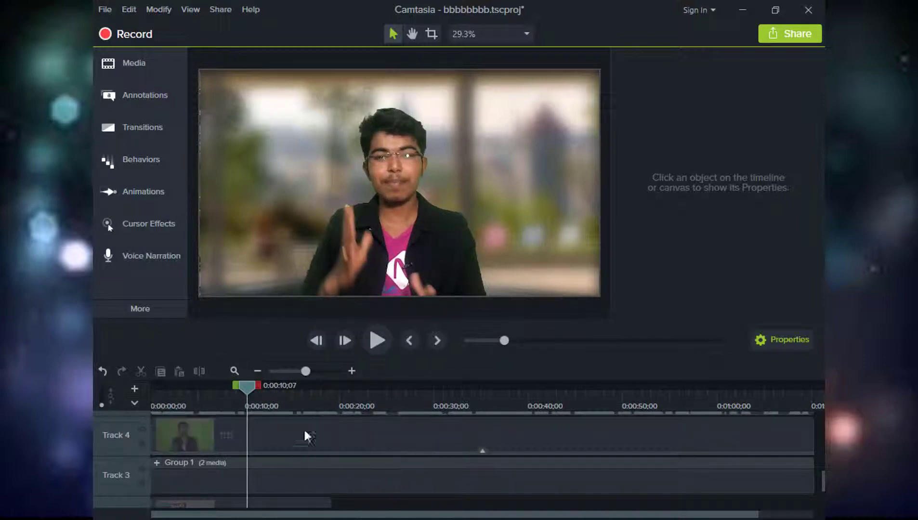
left_click(425, 234)
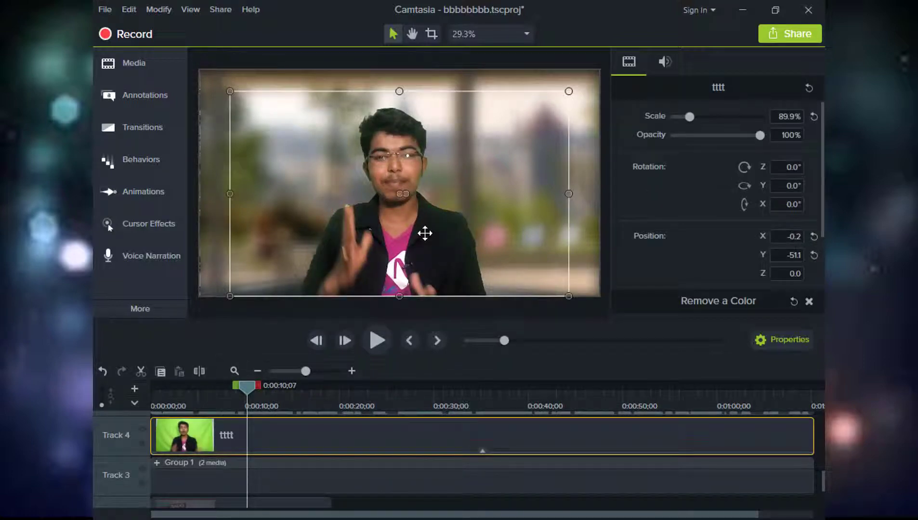
left_click(334, 491)
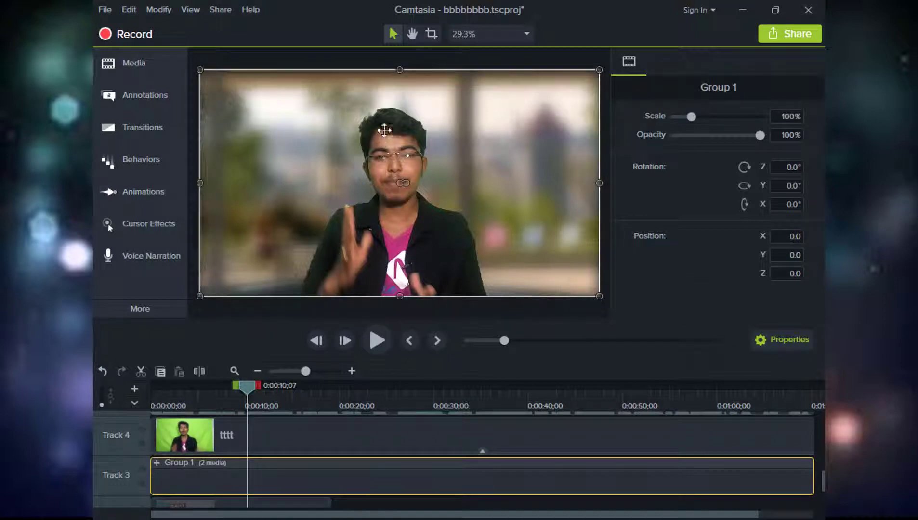
left_click(353, 442)
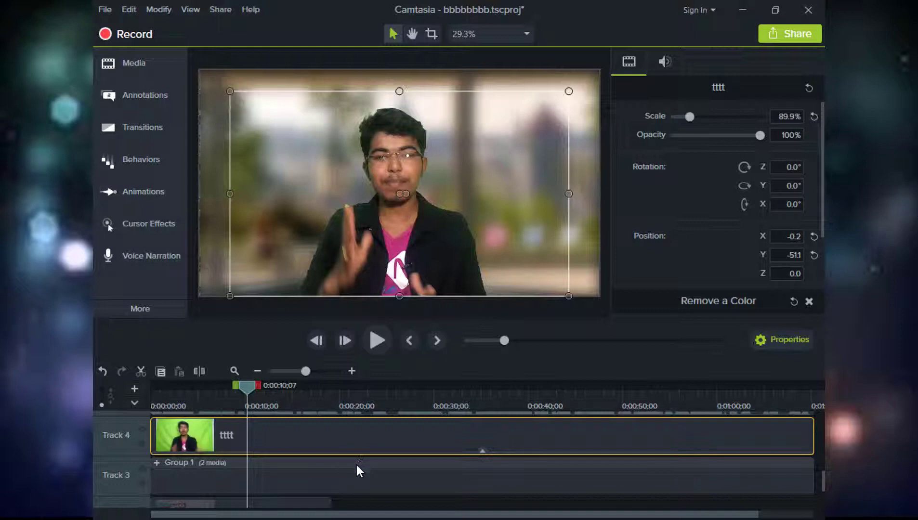
left_click(356, 465, "ctrl")
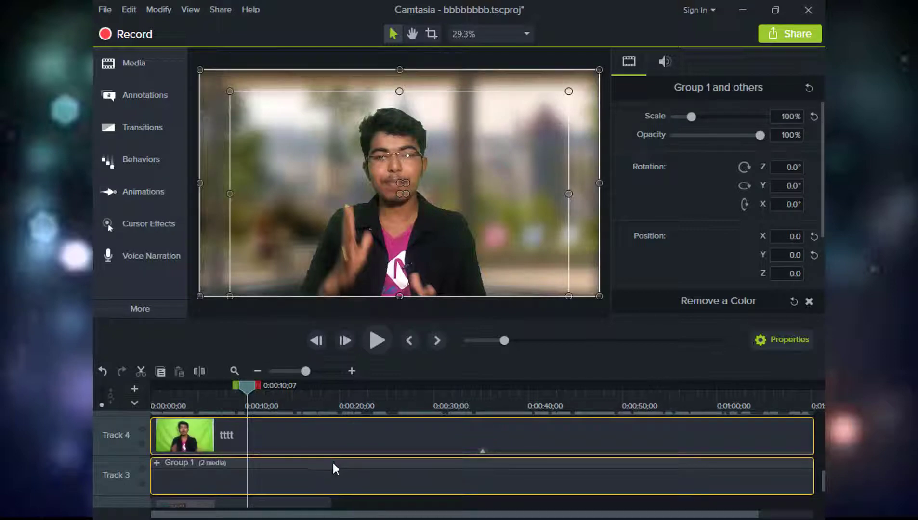
key("ctrl+g")
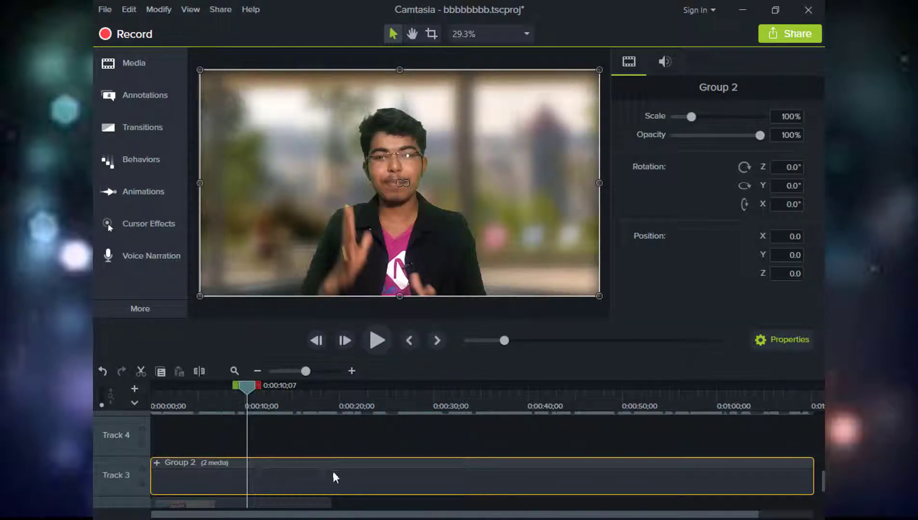
Step: Split Group 2 on Track 3 at 0:00:19;05, level with the end of the sohan360 clip, and select its first part
left_click_drag(260, 394, 331, 402)
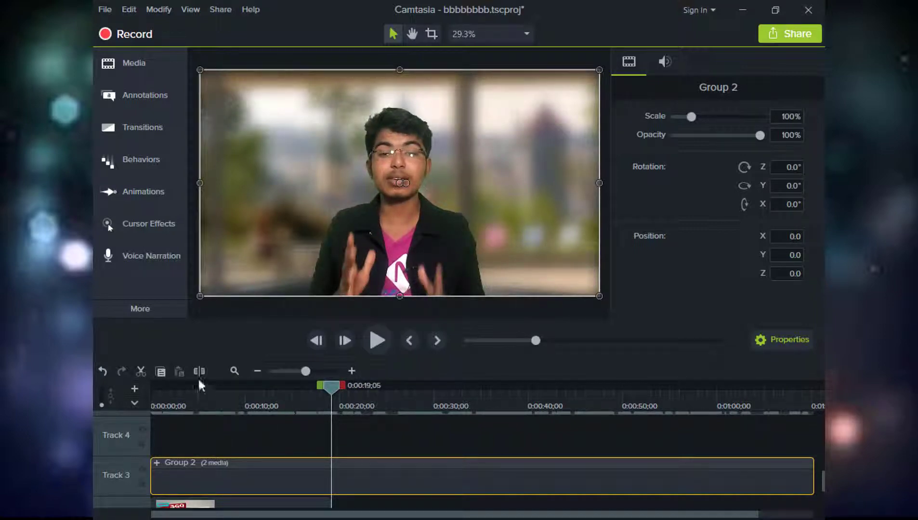
key("s")
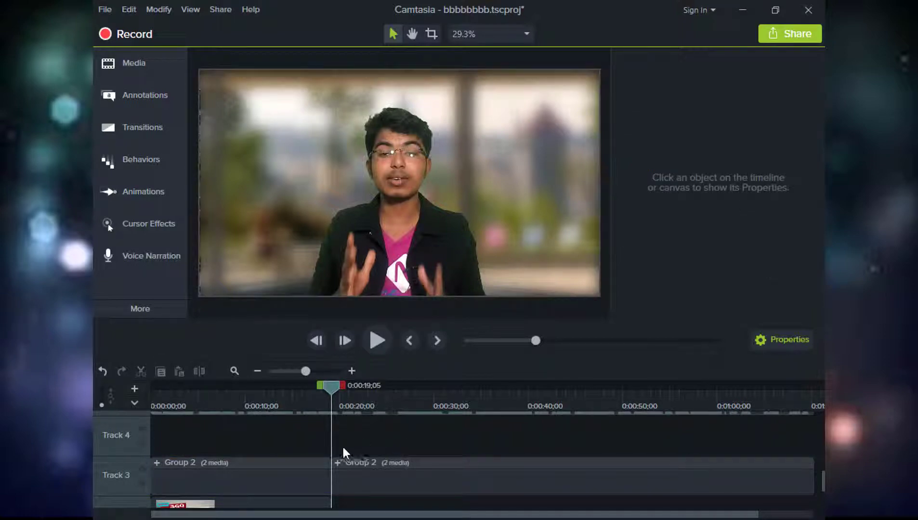
left_click_drag(332, 389, 244, 387)
left_click(265, 463)
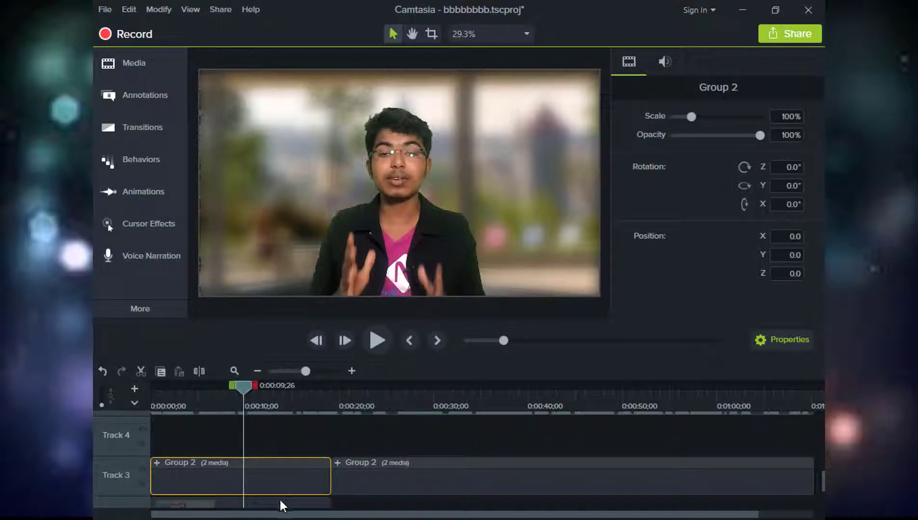
Step: Move the audio clip from Track 5 down to the start of the empty Track 4
left_click(280, 502)
scroll(328, 467, "down", 2)
scroll(341, 454, "up", 2)
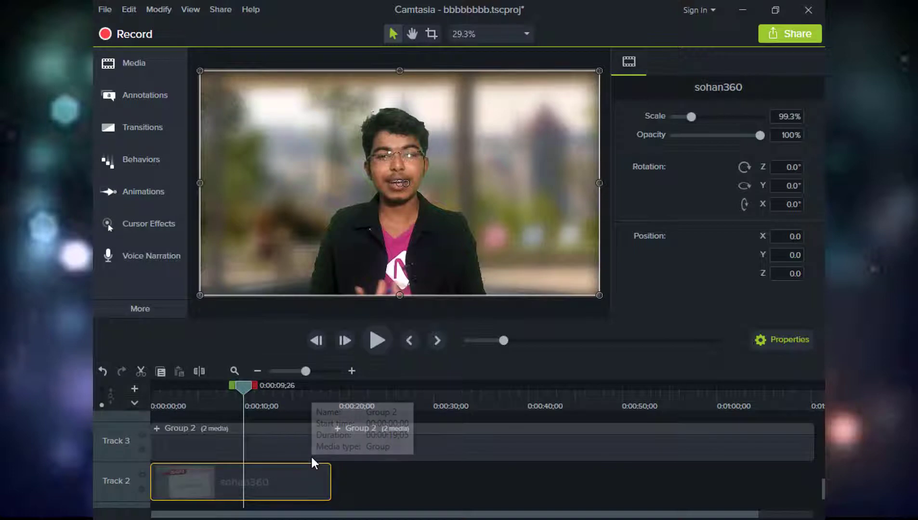
scroll(332, 422, "up", 1)
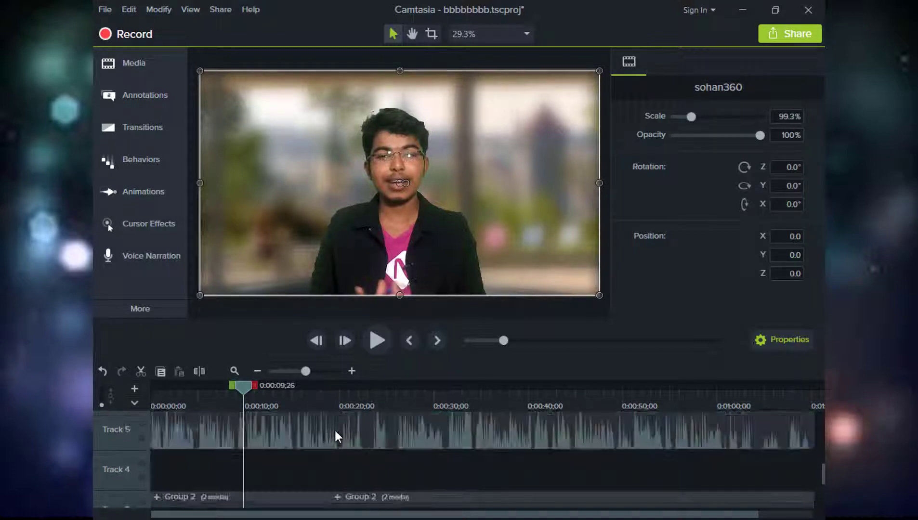
left_click_drag(338, 427, 334, 469)
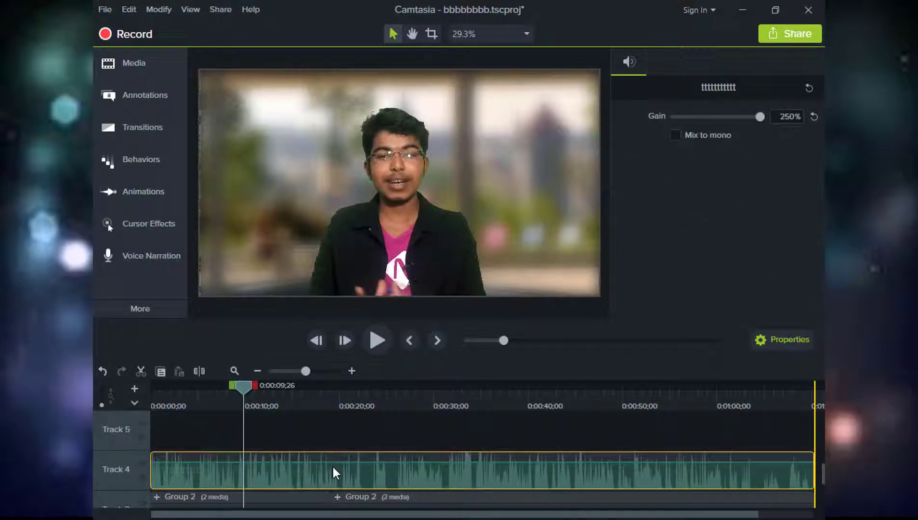
scroll(365, 444, "down", 2)
scroll(356, 453, "up", 1)
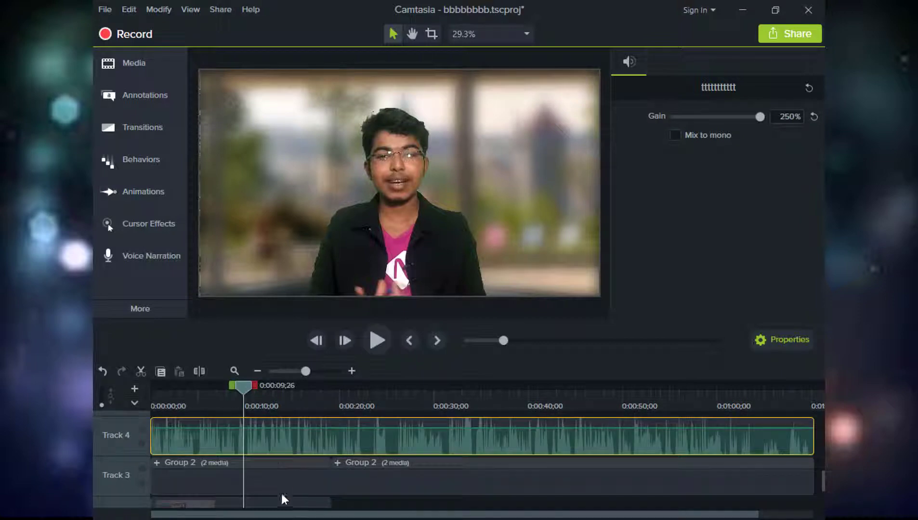
Step: Scale the first Group 2 part to about 72%, rotate it about 5.2°, and fit it over the "Your Footage" sheet on the canvas
left_click(251, 471)
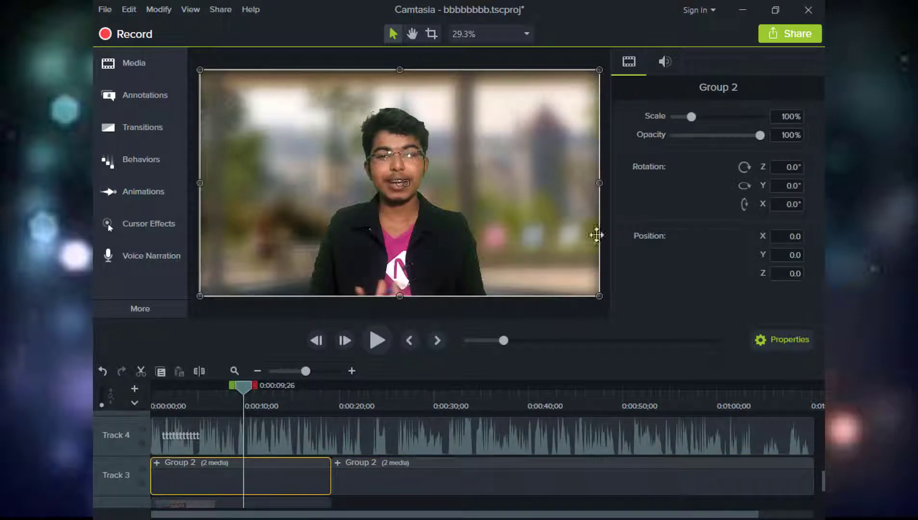
left_click_drag(600, 296, 499, 239)
left_click_drag(298, 138, 381, 195)
left_click_drag(443, 212, 469, 342)
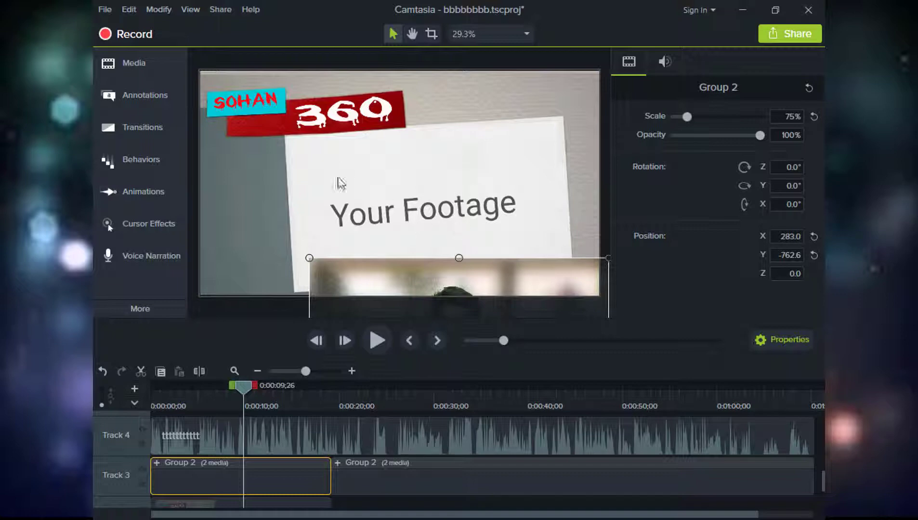
left_click_drag(483, 282, 465, 129)
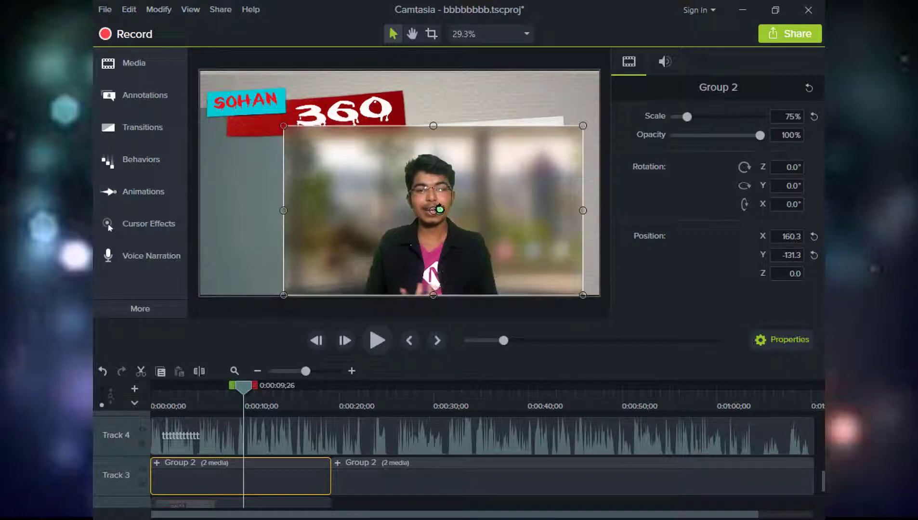
left_click_drag(440, 209, 439, 202)
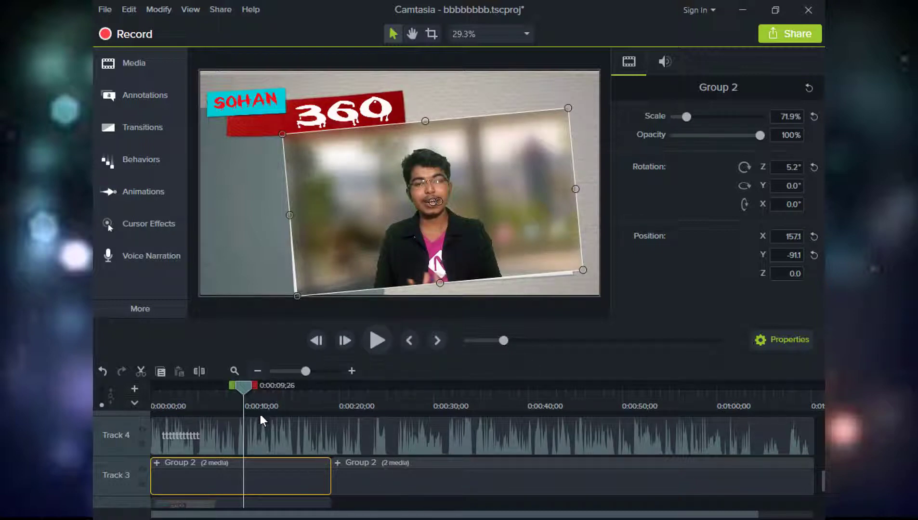
Step: Group the first Group 2 part with the sohan360 clip and move the new group up to the start of Track 3
scroll(282, 462, "down", 1)
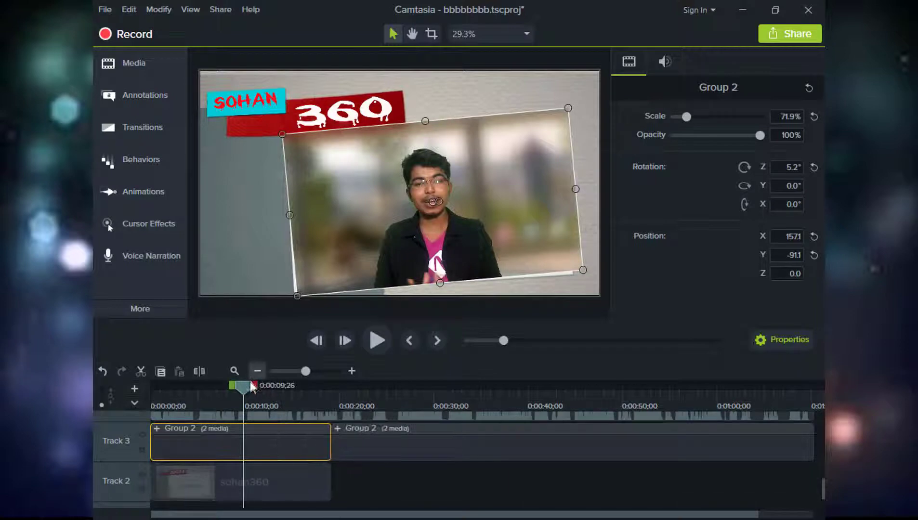
left_click_drag(246, 385, 264, 406)
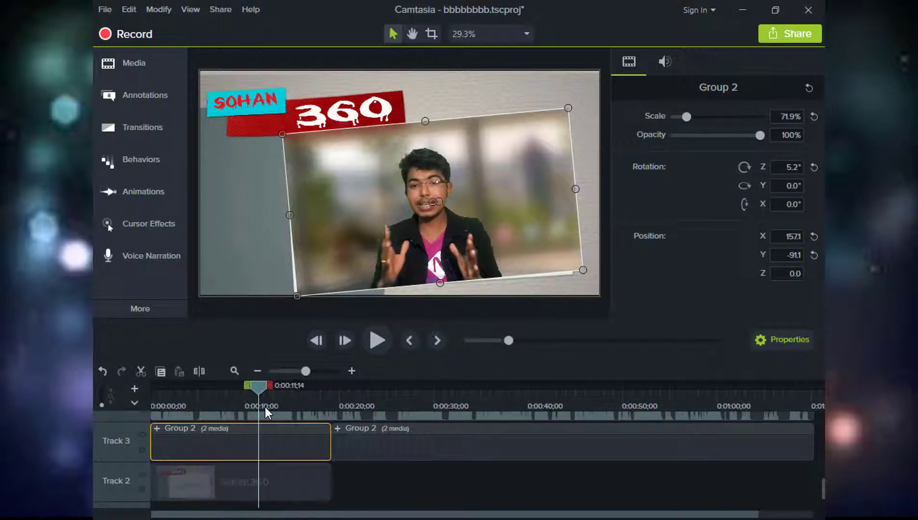
left_click(292, 482, "ctrl")
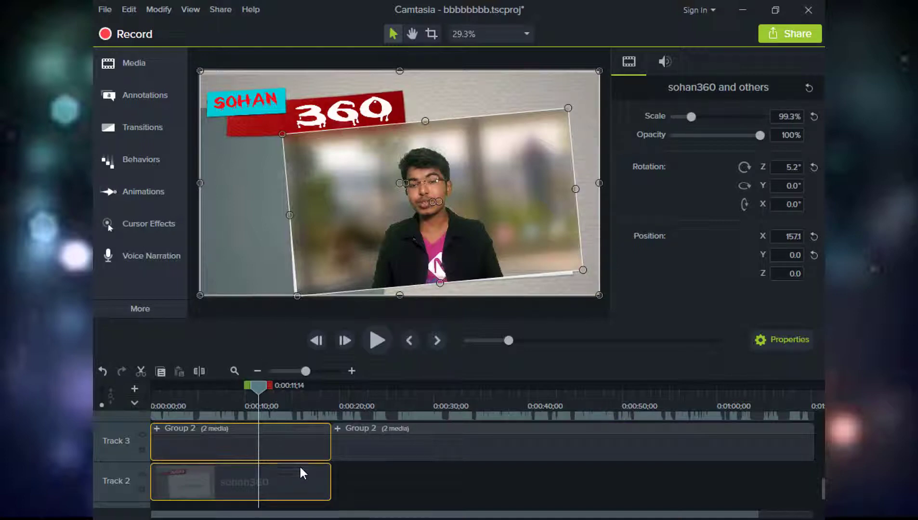
key("ctrl+g")
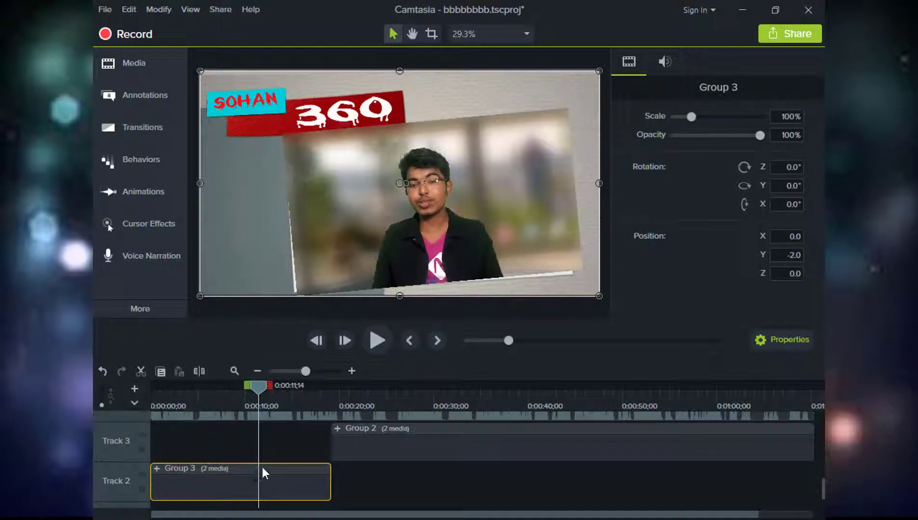
left_click_drag(262, 465, 265, 440)
Step: At the timeline start, scale Group 3 to about 150%, rotate it about -5.3°, and position it so the tilted footage fills the canvas upright
left_click_drag(255, 390, 144, 388)
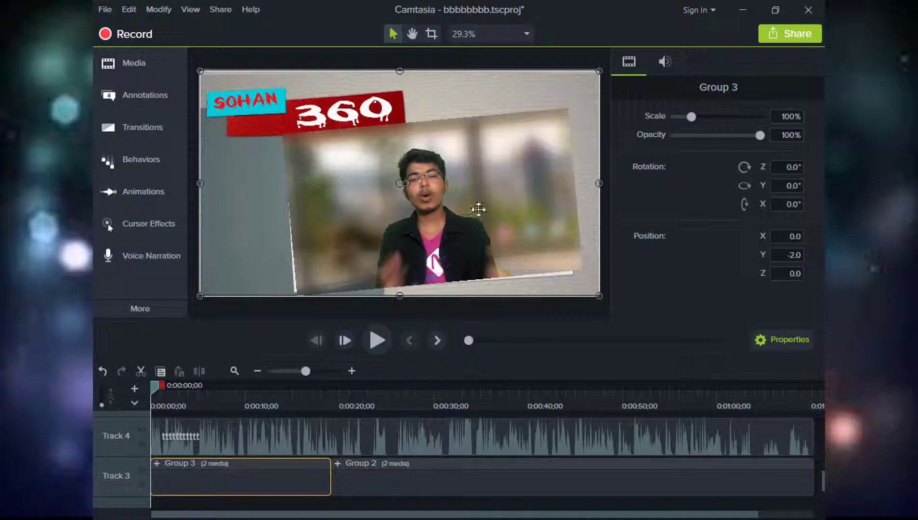
left_click_drag(417, 247, 292, 171)
left_click_drag(472, 217, 624, 330)
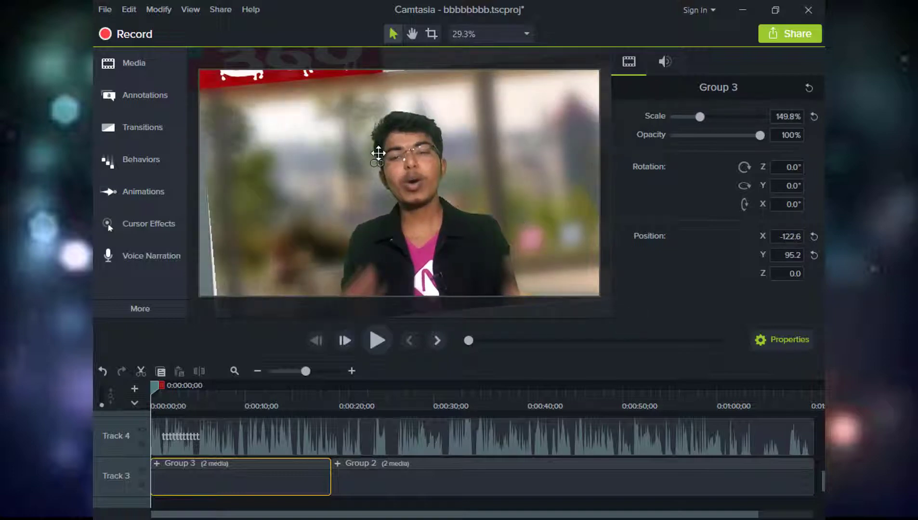
mouse_move(377, 162)
left_mouse_down()
mouse_move(400, 164)
mouse_move(381, 164)
left_mouse_up()
scroll(422, 181, "down", 3)
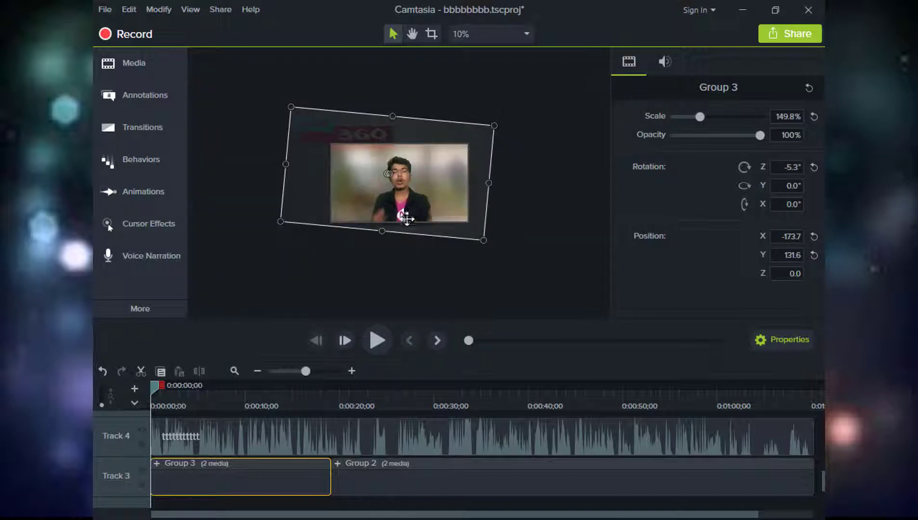
left_click_drag(381, 231, 383, 226)
left_click(507, 33)
left_click(505, 57)
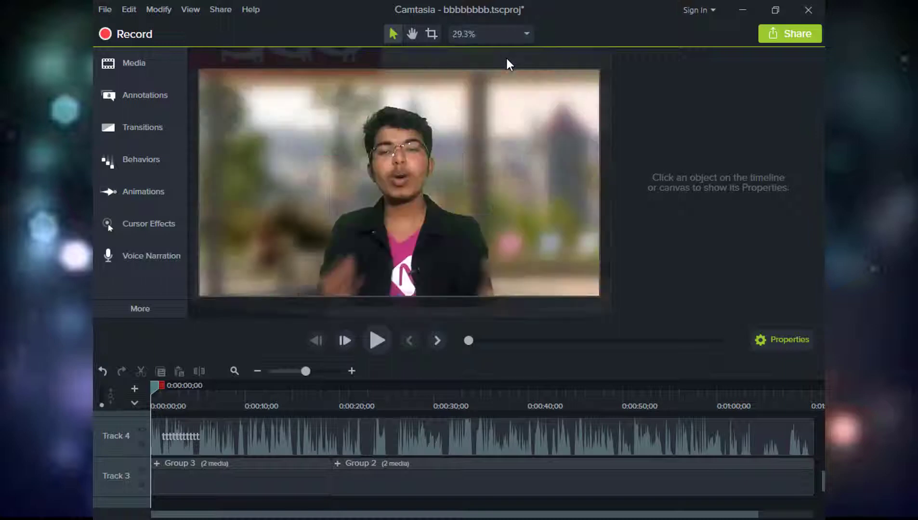
Step: Play and scrub the first seconds of the timeline to check Group 3's framing, and return the playhead to the start
scroll(449, 462, "down", 1)
scroll(432, 461, "up", 2)
left_click(377, 341)
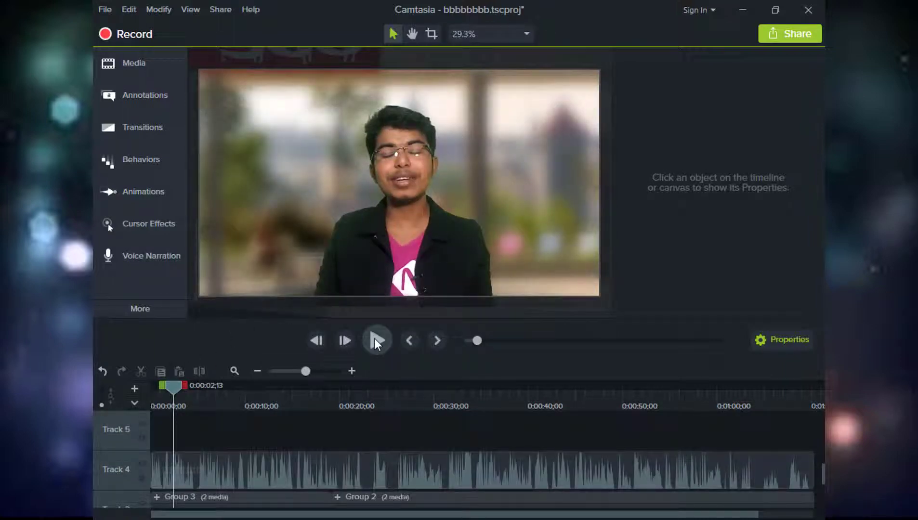
left_click_drag(181, 389, 173, 389)
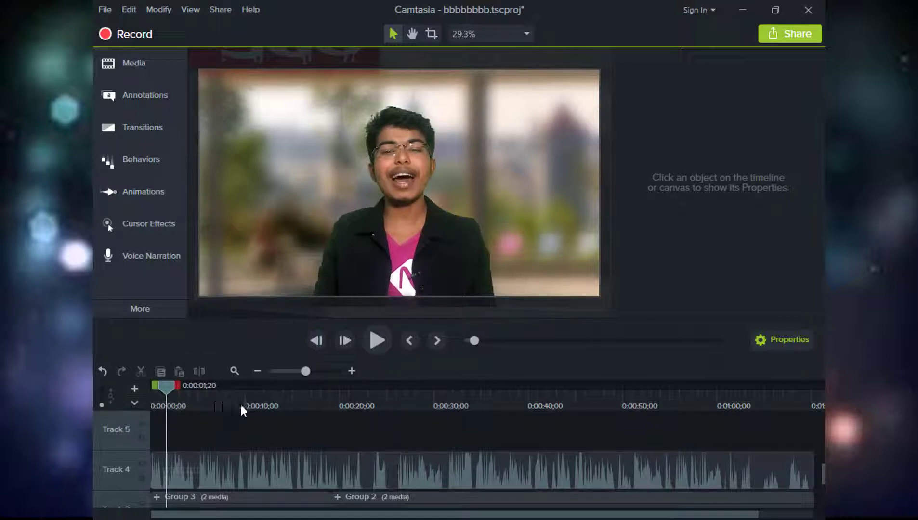
scroll(275, 437, "down", 2)
scroll(271, 432, "up", 1)
mouse_move(169, 386)
left_mouse_down()
mouse_move(145, 383)
mouse_move(165, 382)
left_mouse_up()
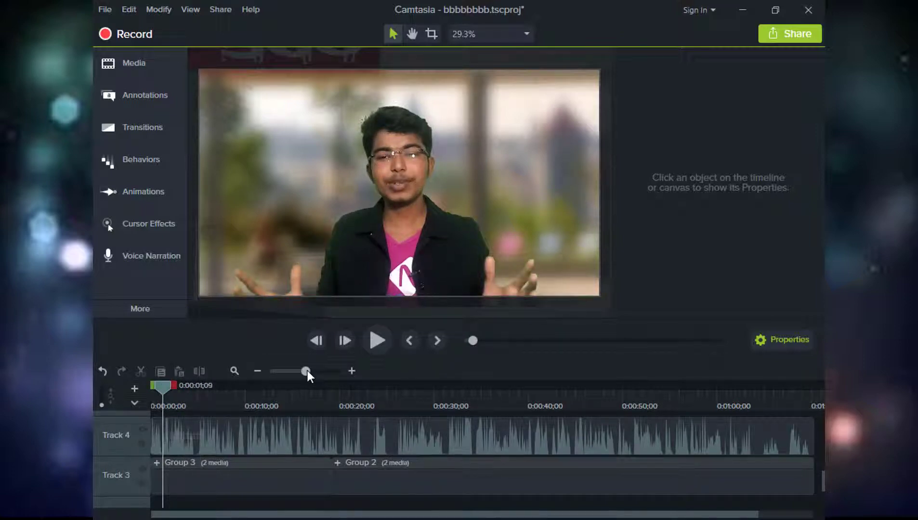
left_click_drag(306, 369, 317, 371)
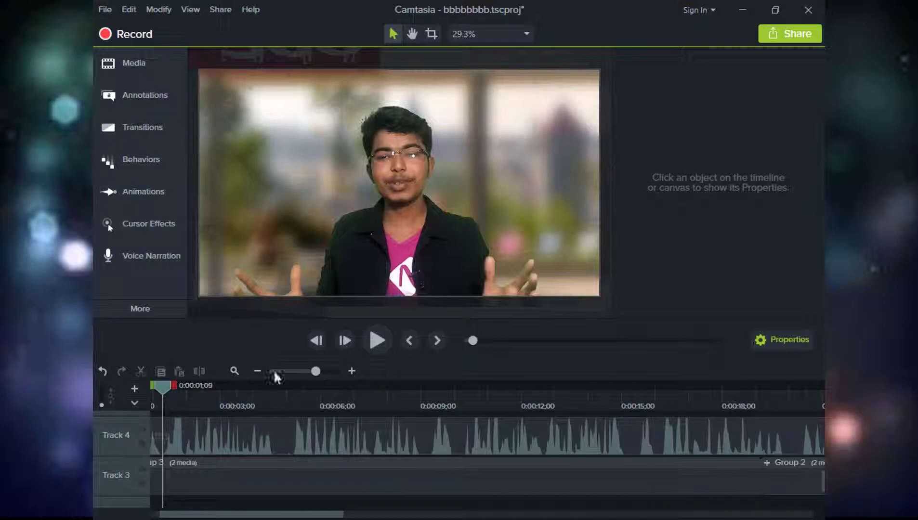
left_click_drag(168, 387, 92, 383)
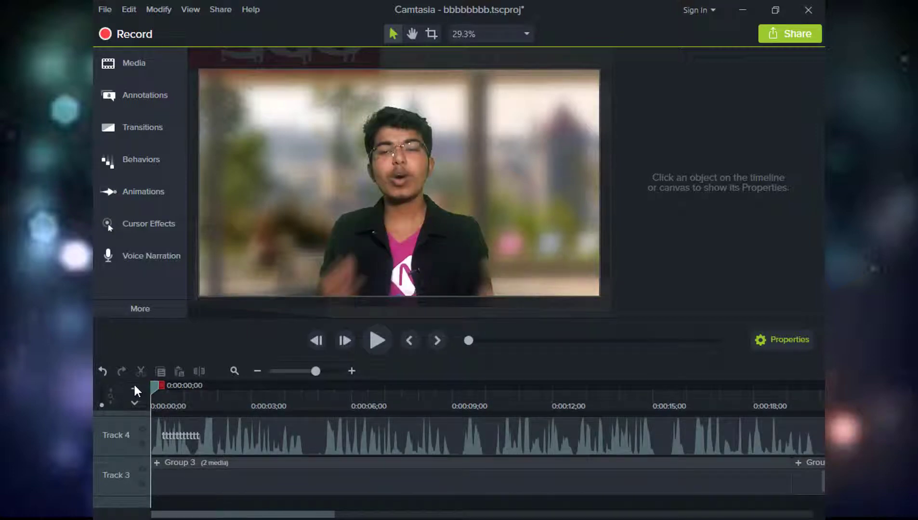
Step: Add a Custom animation to Group 3 within the first second of the timeline
left_click_drag(147, 387, 164, 387)
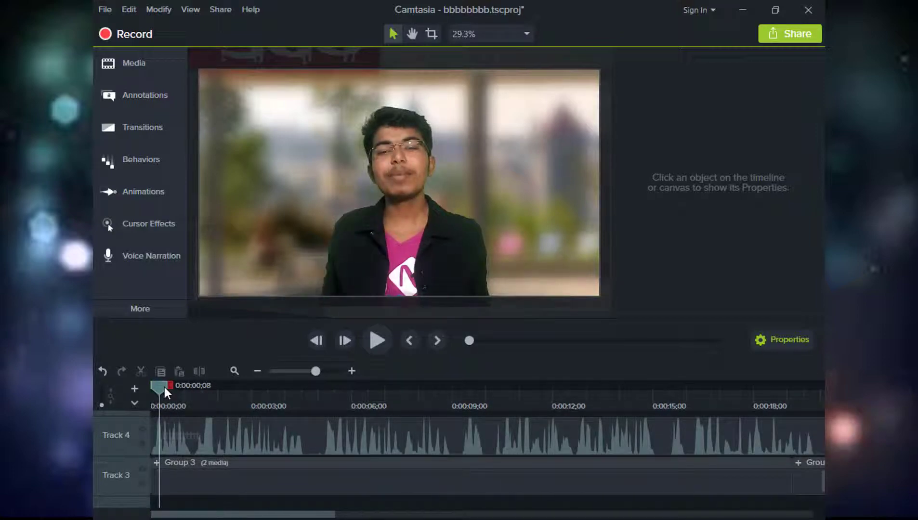
left_click(147, 197)
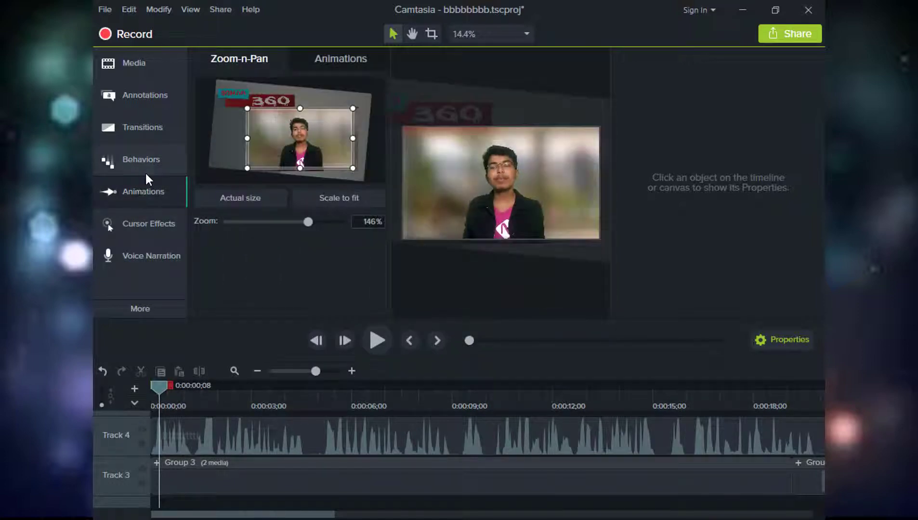
left_click(321, 57)
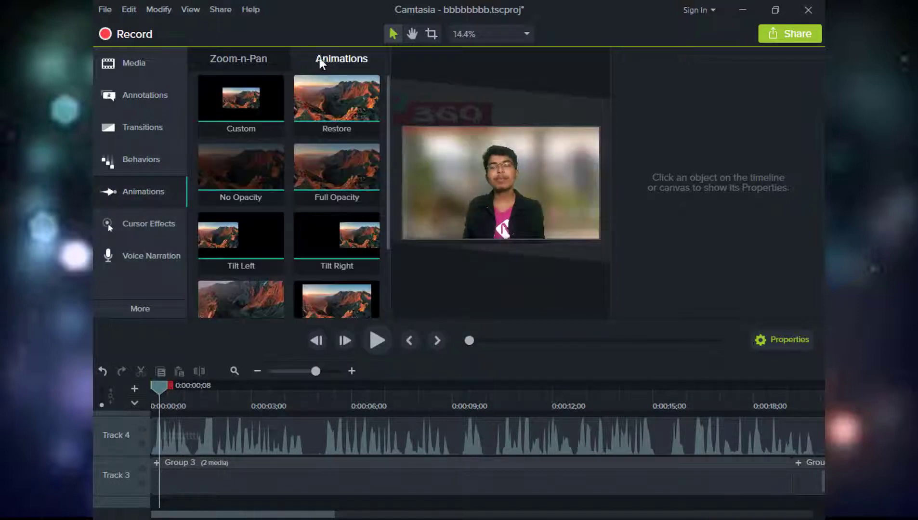
left_click_drag(239, 94, 180, 472)
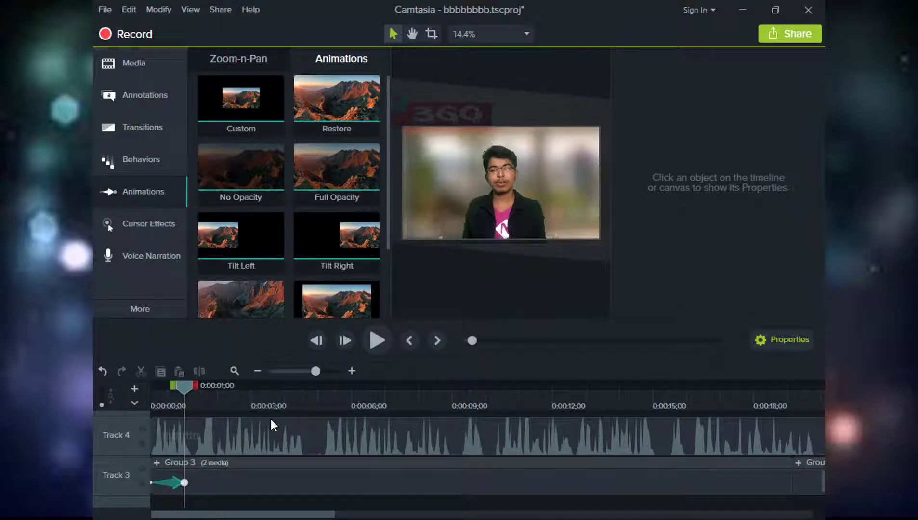
Step: At the animation's end, scale Group 3 to about 99.9% with 0° rotation and center it so the whole labelled frame fills the canvas
left_click(146, 192)
scroll(405, 233, "down", 3)
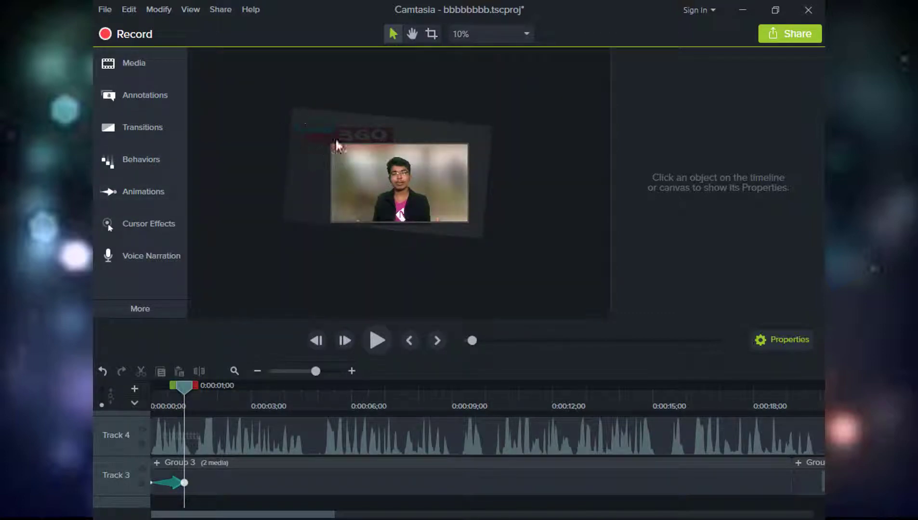
left_click(415, 193)
left_click_drag(481, 239, 467, 229)
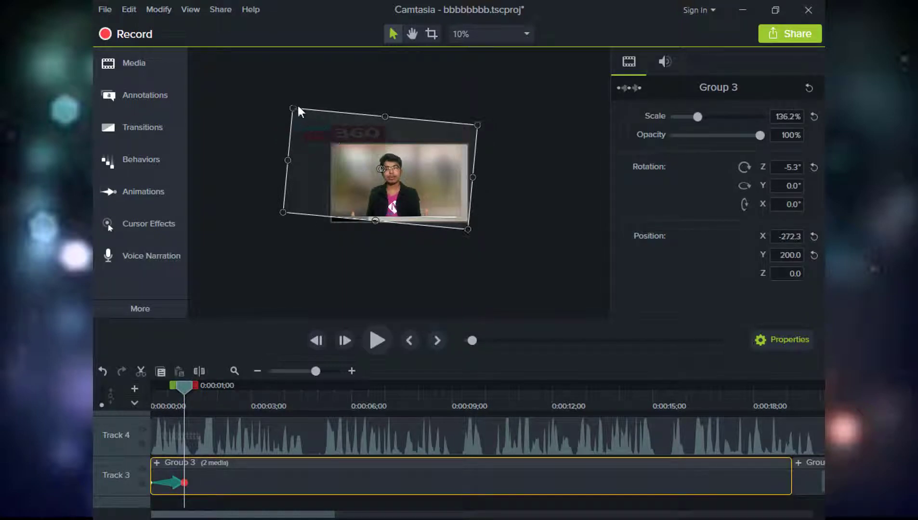
left_click_drag(292, 108, 338, 148)
left_click(485, 34)
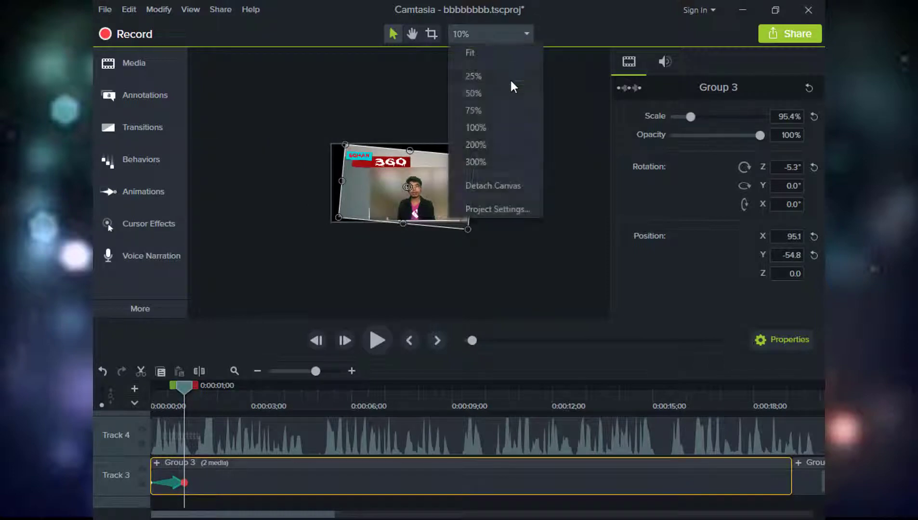
left_click(491, 52)
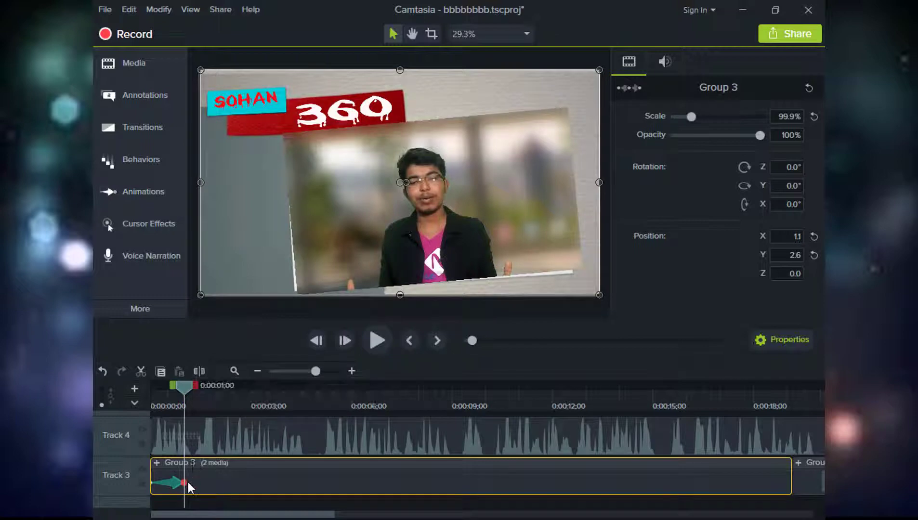
Step: Extend Group 3's zoom-out animation to about 0:00:16;17 and add a second Custom animation directly after it
left_click_drag(188, 482, 712, 480)
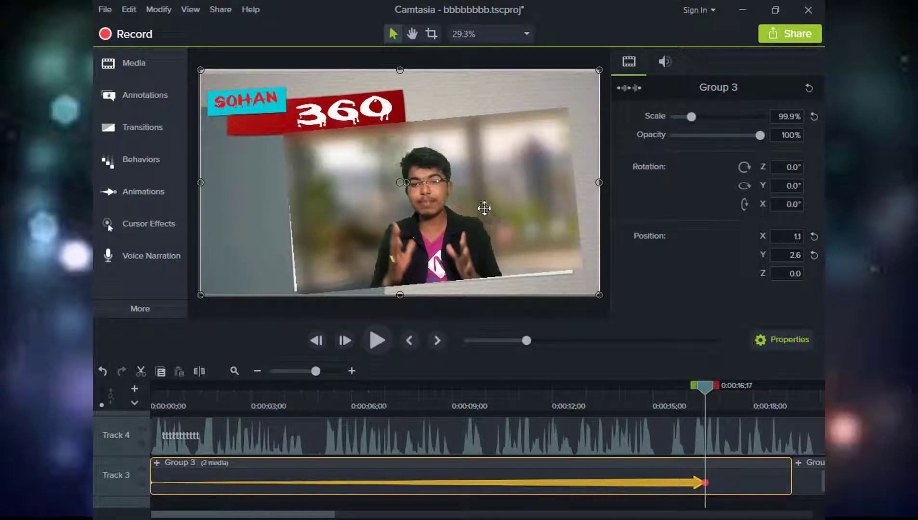
left_click(145, 184)
left_click_drag(240, 99, 708, 471)
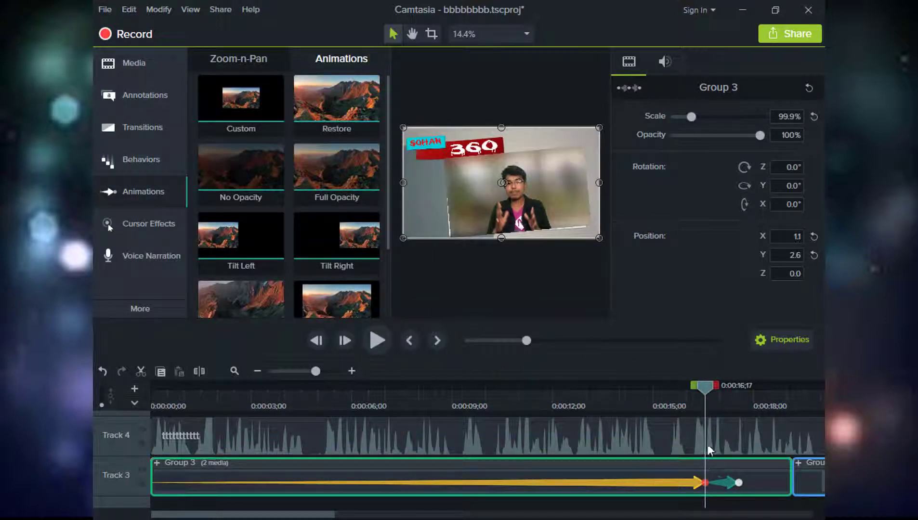
left_click(142, 185)
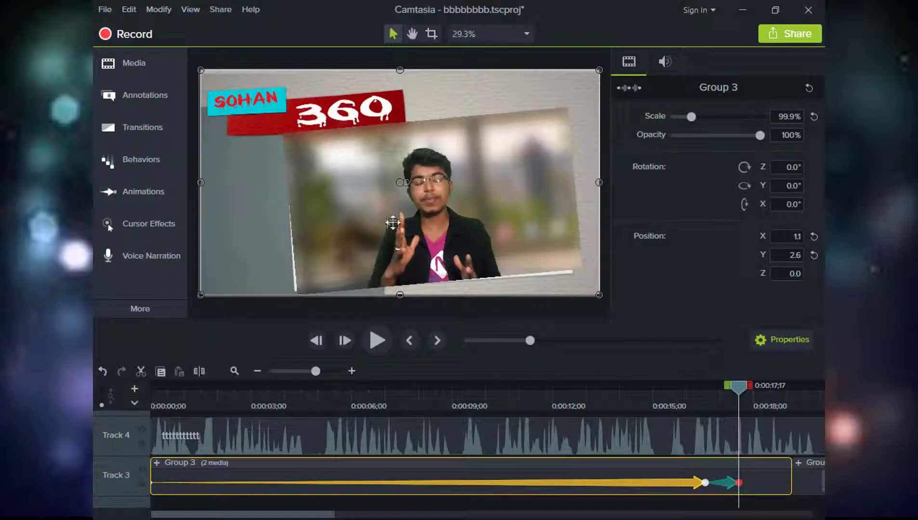
Step: At the second animation's end, scale Group 3 to about 144%, rotate it -6.5°, fill the canvas with the footage, and extend the animation to the clip's end
left_click_drag(399, 295, 406, 360)
left_click_drag(386, 178, 348, 151)
left_click_drag(563, 277, 444, 227)
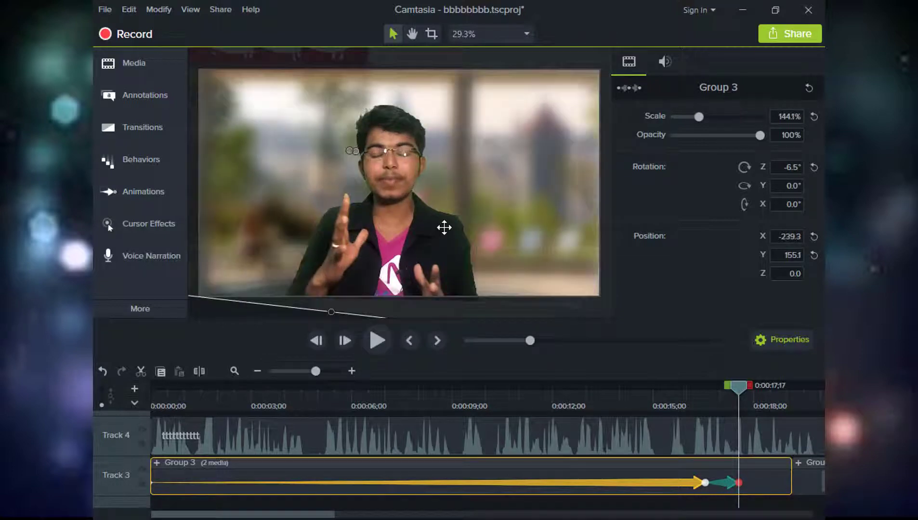
left_click_drag(744, 482, 789, 481)
Step: Play the timeline from the start past the end of Group 3 to review both zoom animations
left_click_drag(788, 385, 93, 300)
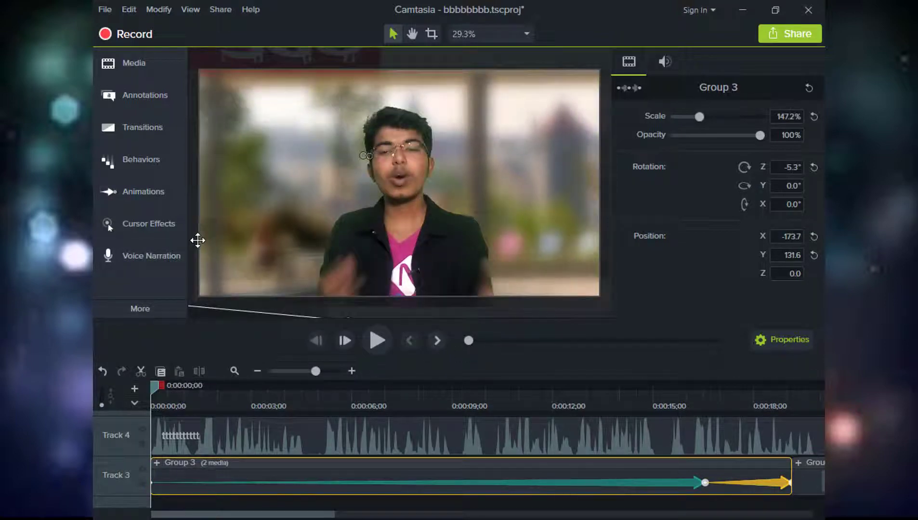
left_click(375, 339)
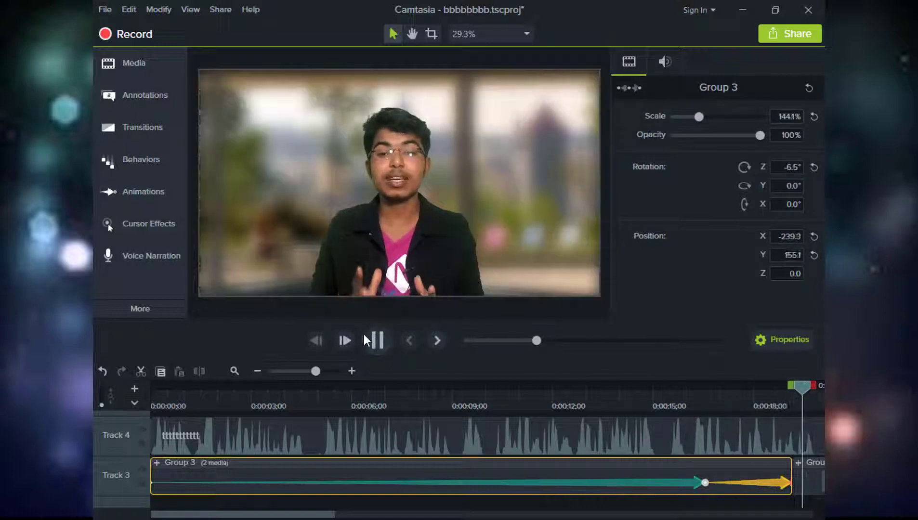
left_click(375, 339)
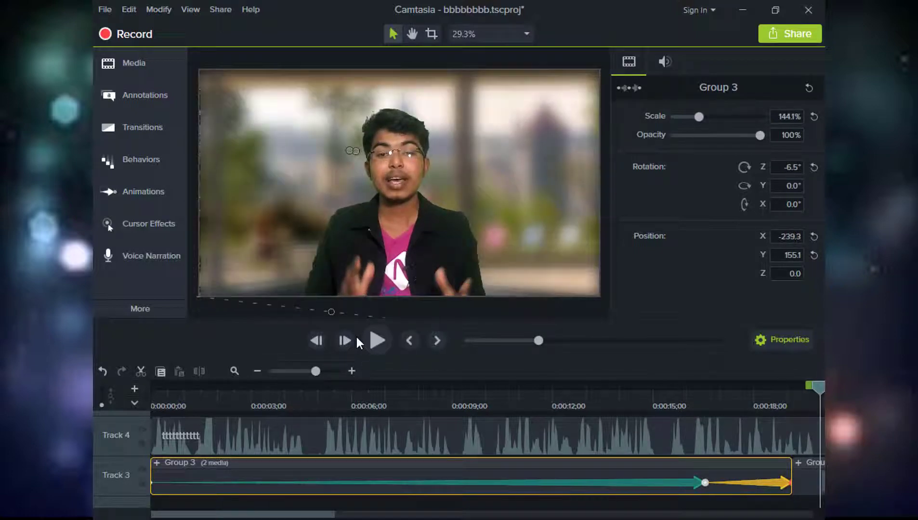